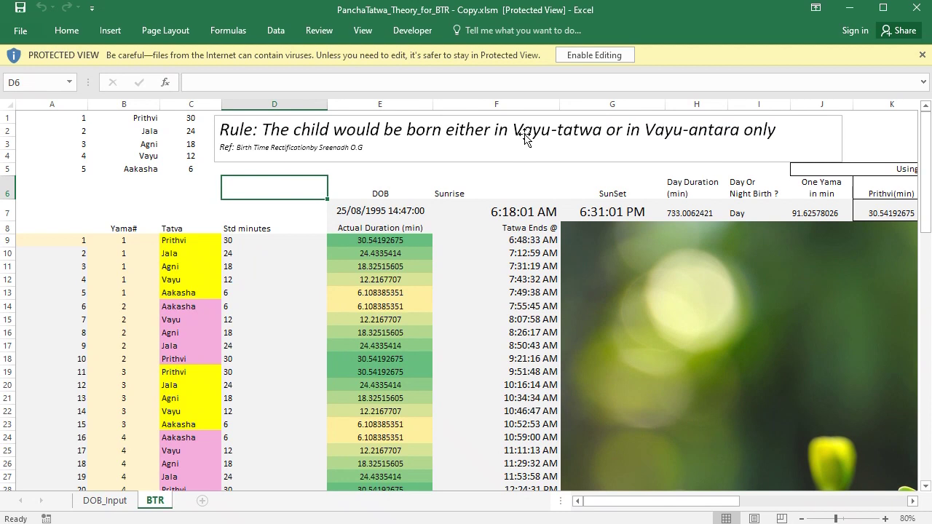
Step: Enable editing and macro content for the PanchaTatwa_Theory_for_BTR - Copy.xlsm workbook
left_click(604, 58)
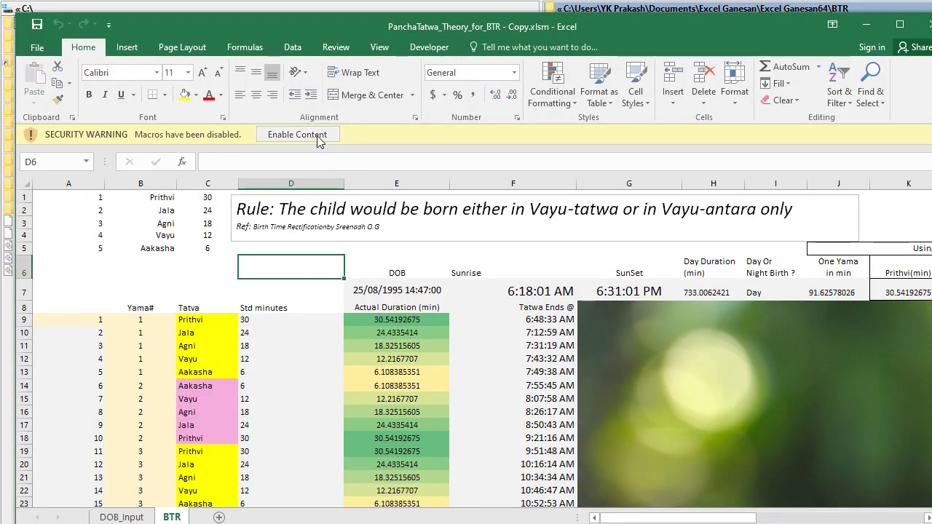
left_click(318, 138)
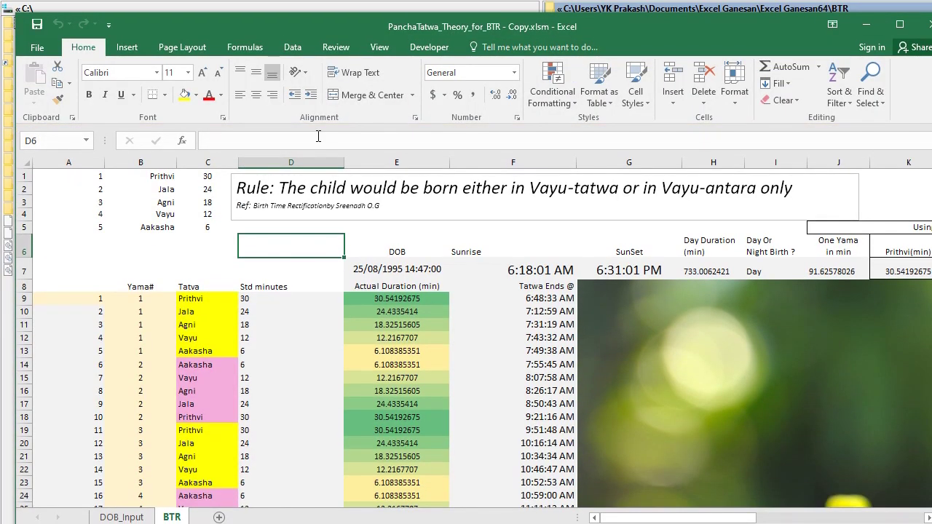
Step: Inspect the Leo formula in W20 on the DOB_Input sheet and the birth tatwa and antara results on the BTR sheet
left_click(137, 518)
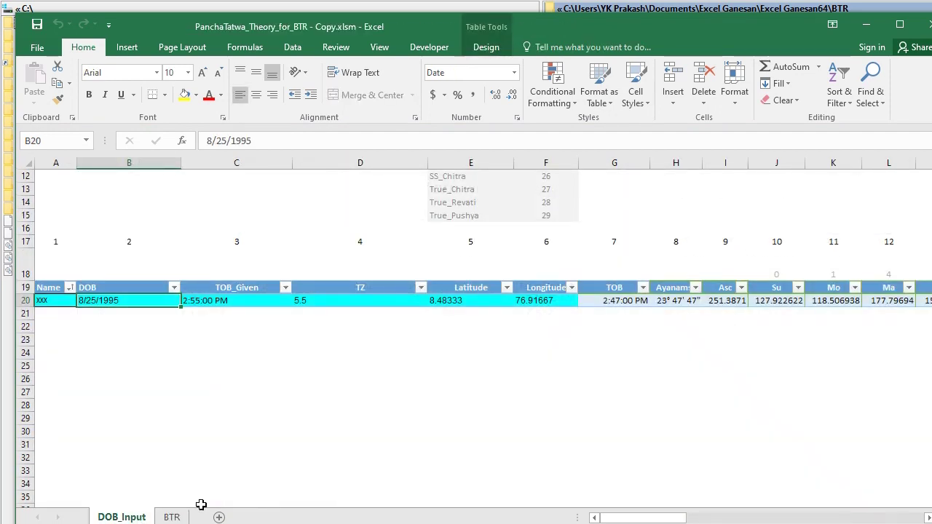
left_click_drag(669, 519, 732, 520)
left_click(595, 300)
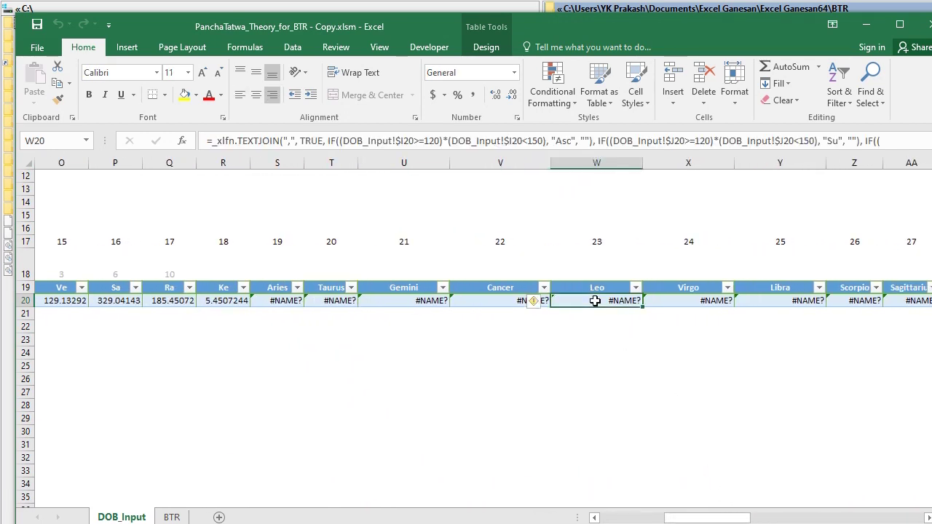
left_click(172, 517)
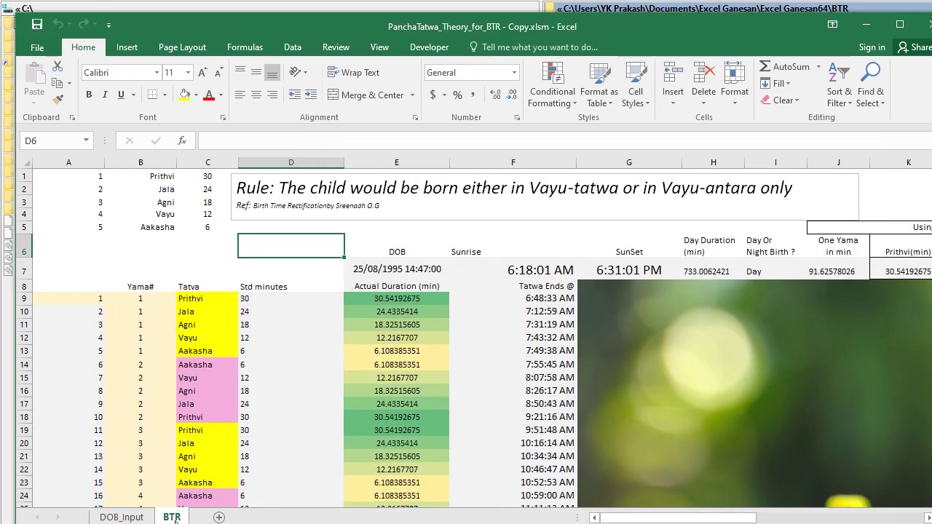
left_click_drag(736, 520, 882, 523)
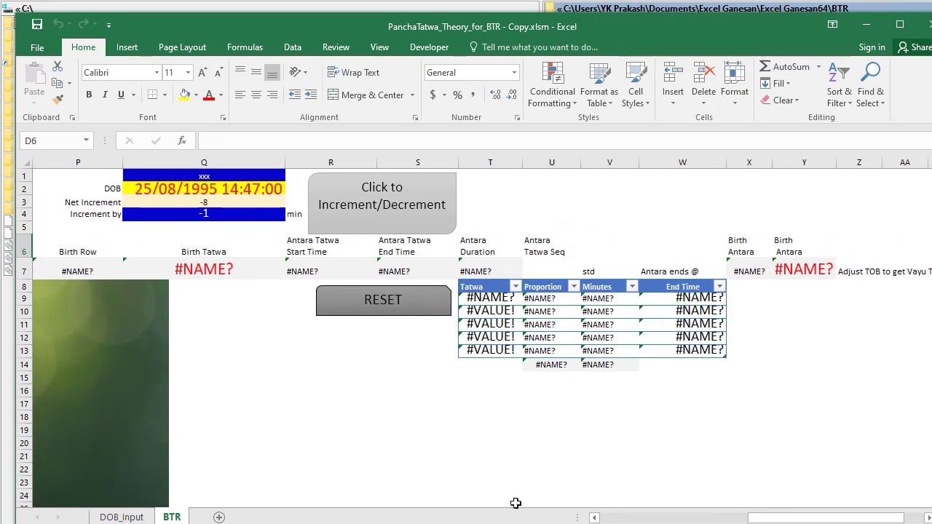
Step: Change the year of the date of birth in cell B20 of the DOB_Input sheet and save the workbook
left_click(131, 517)
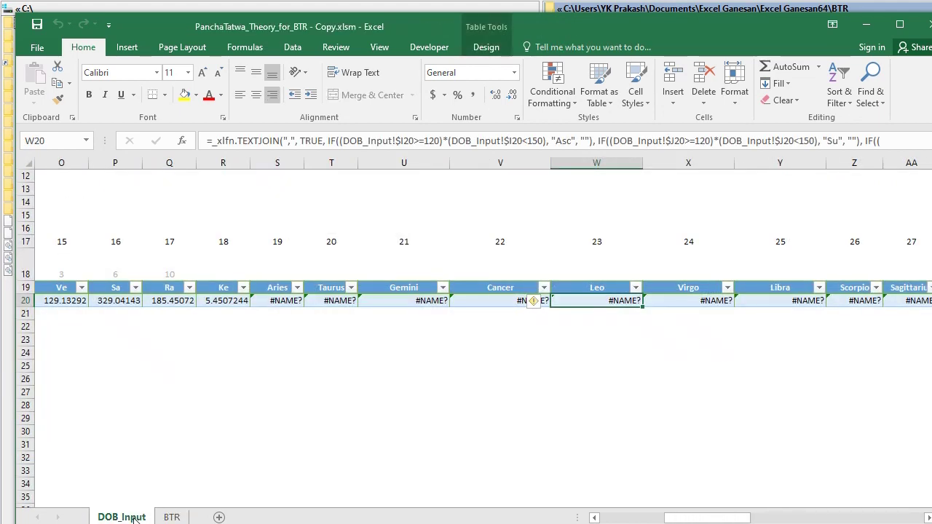
left_click_drag(696, 523, 628, 523)
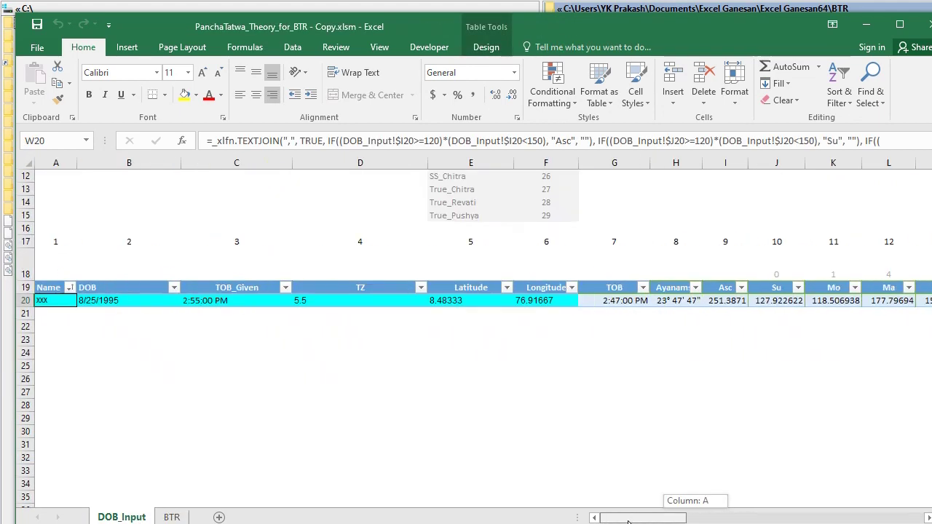
left_click(122, 300)
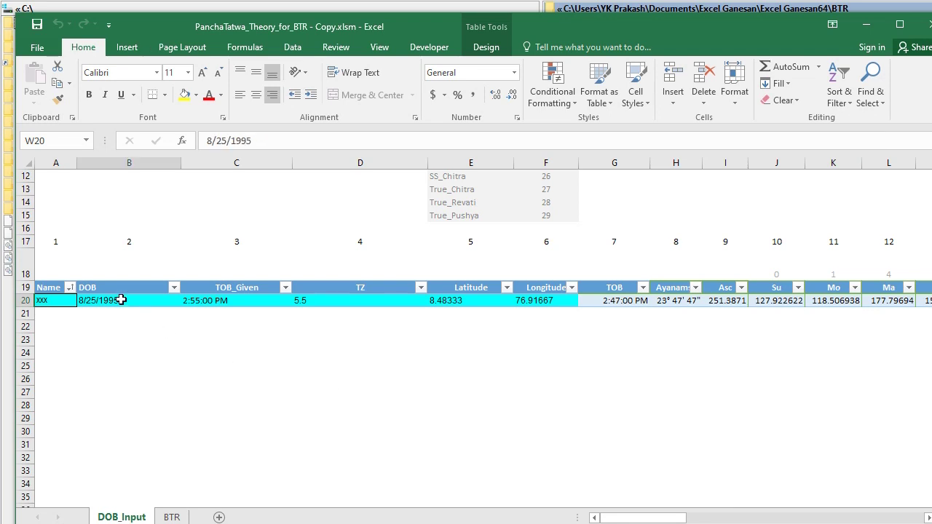
double_click(123, 300)
key("BackSpace")
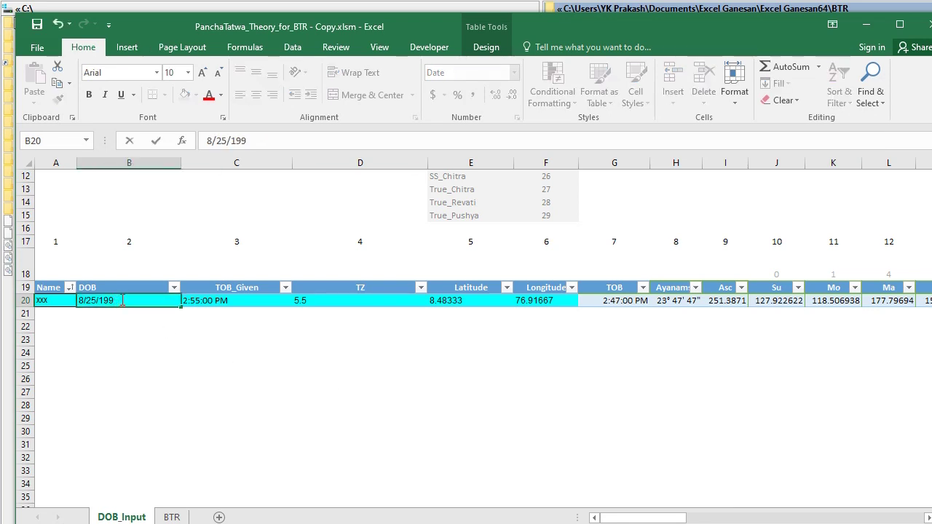
type("6")
left_click(39, 25)
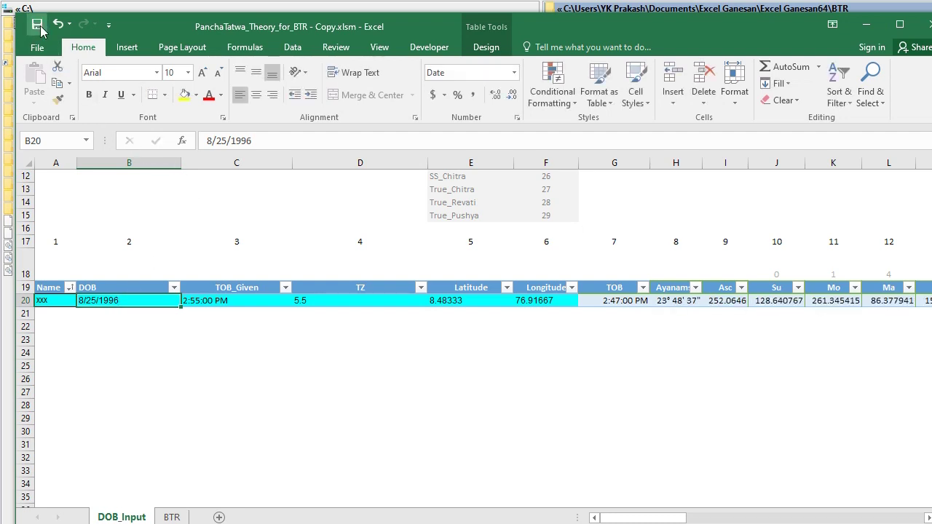
Step: Close and reopen PanchaTatwa_Theory_for_BTR - Copy.xlsm, dismissing the Visual Basic error dialog and returning to the worksheet
key("super+Up")
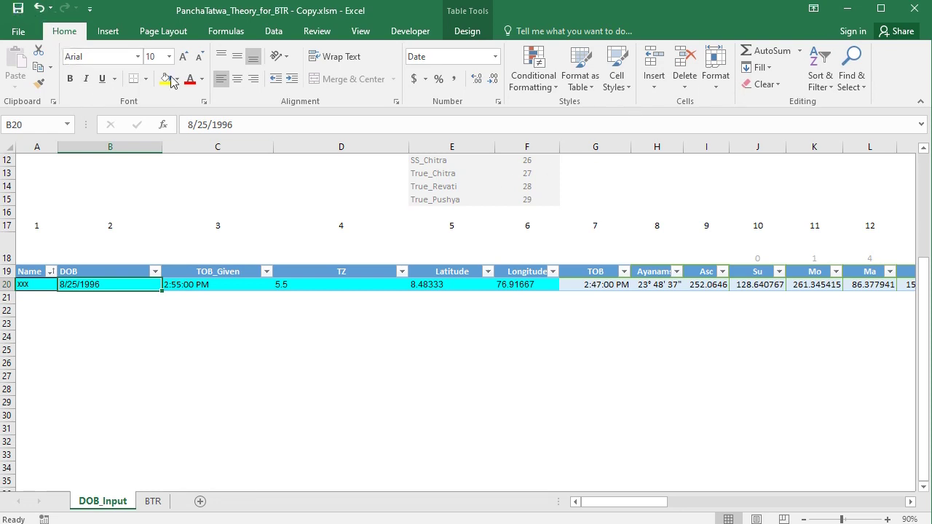
double_click(108, 283)
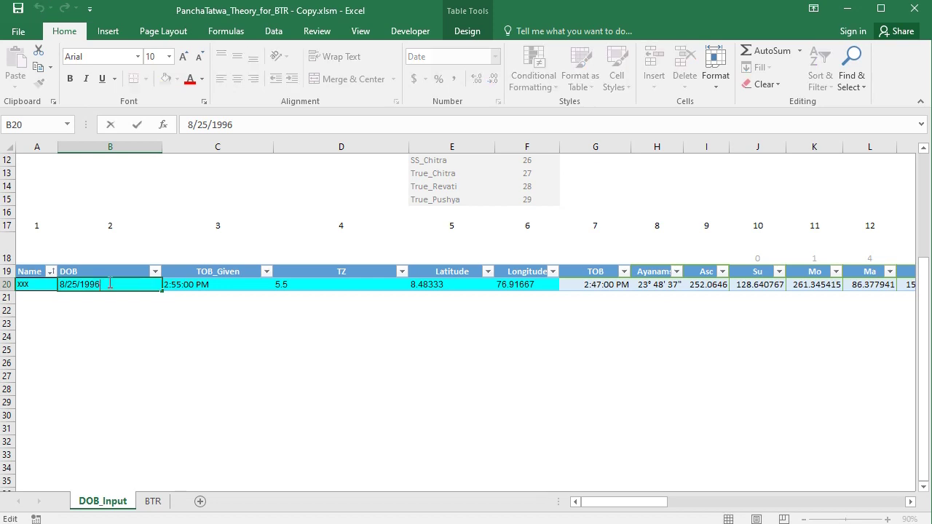
left_click(919, 12)
left_click(405, 300)
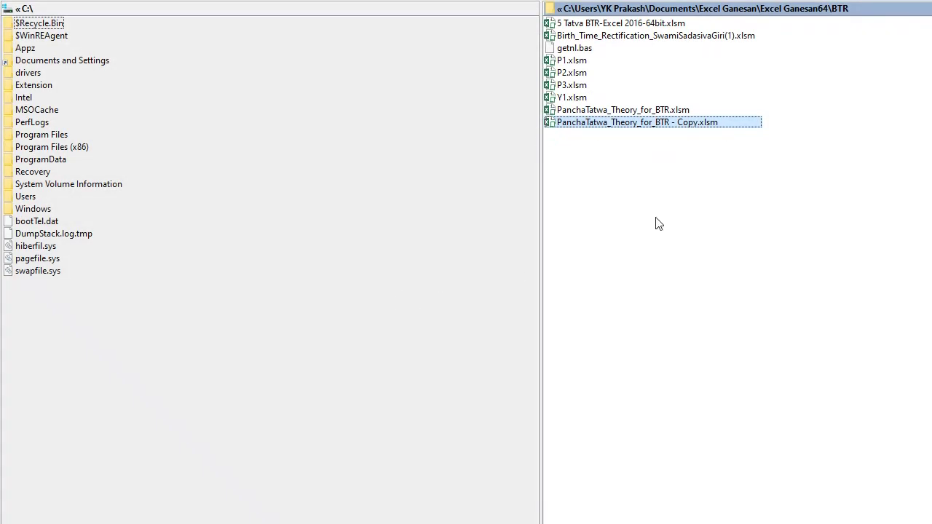
double_click(651, 127)
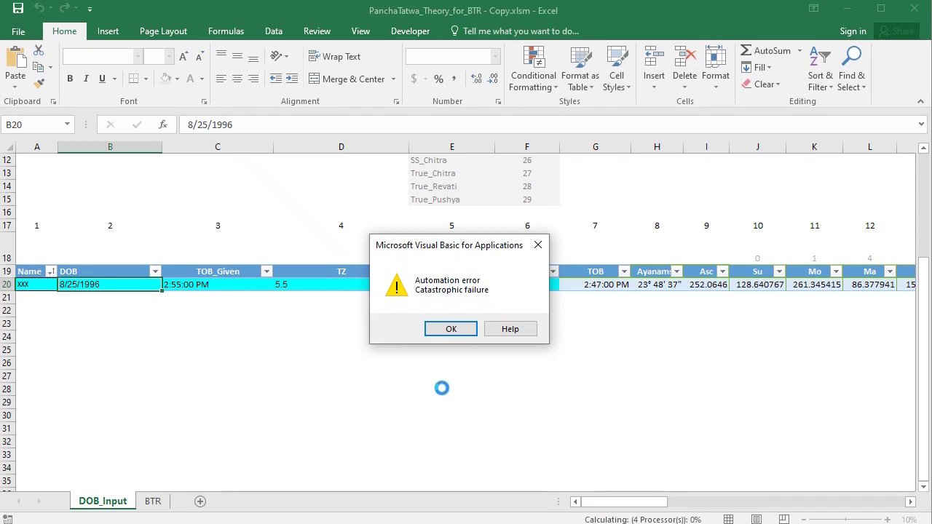
left_click(451, 329)
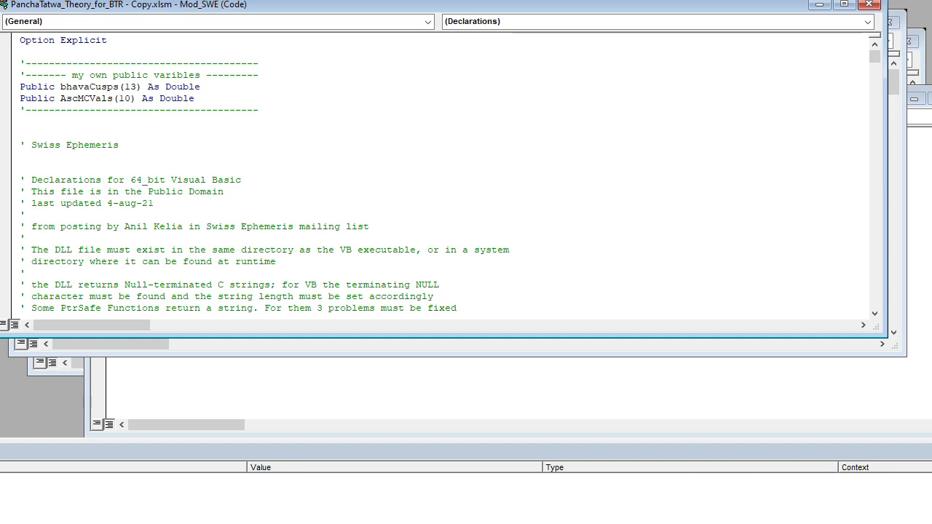
key("alt+F11")
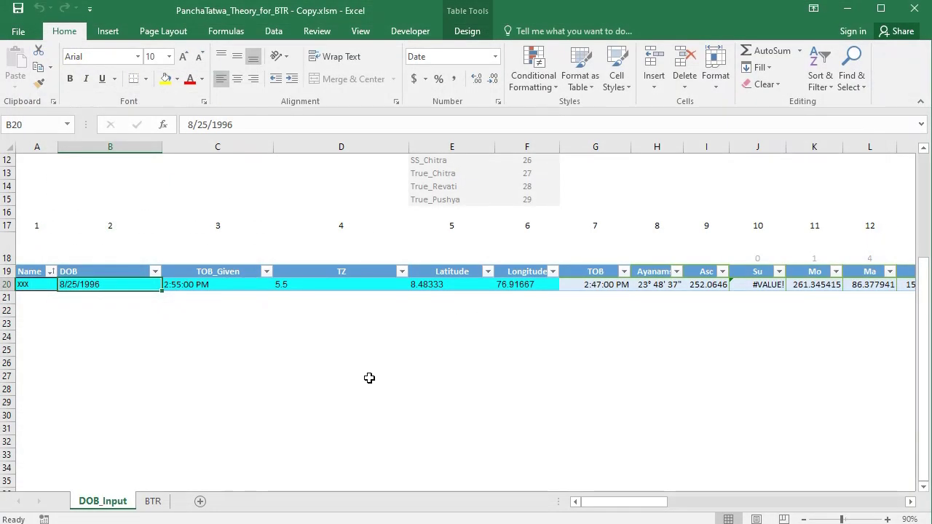
Step: Examine the zodiac sign columns from Aries to Pisces on the DOB_Input sheet, including the Capricorn formula in AB20
left_click_drag(645, 502, 715, 510)
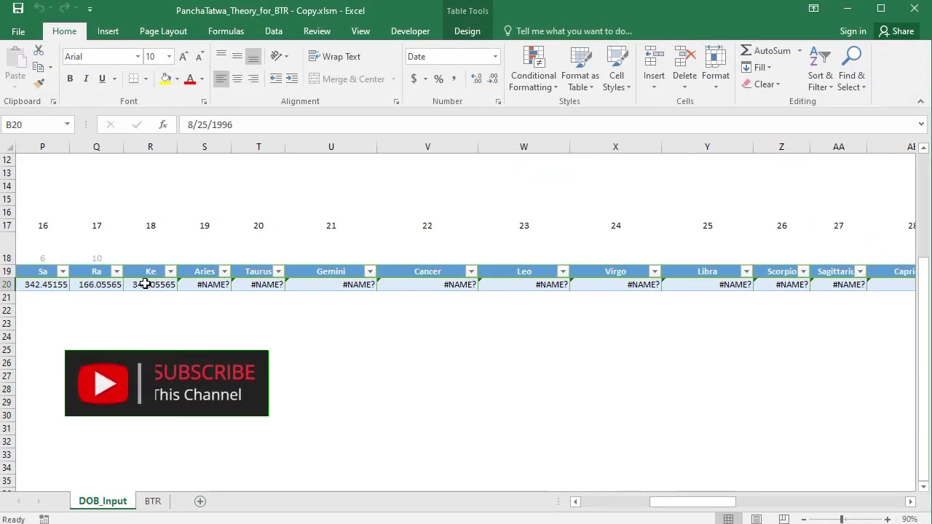
left_click(195, 275)
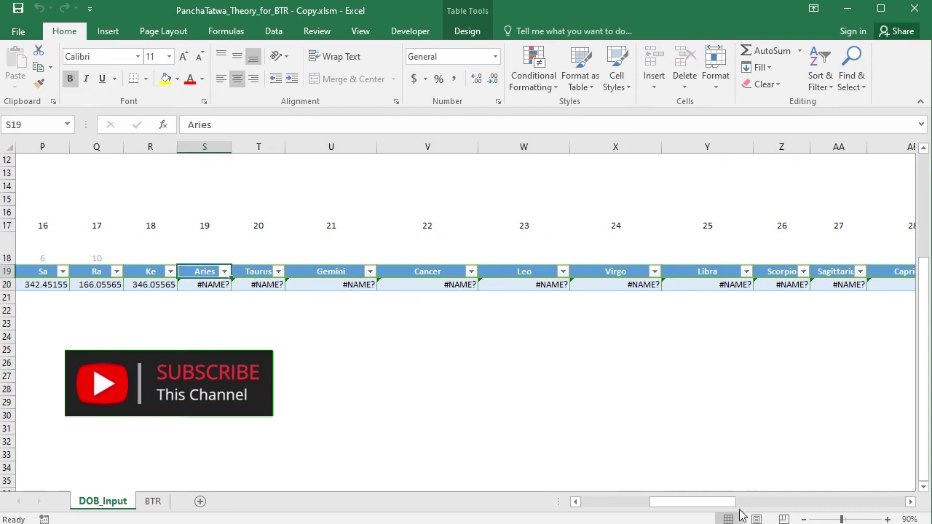
left_click_drag(717, 505, 750, 504)
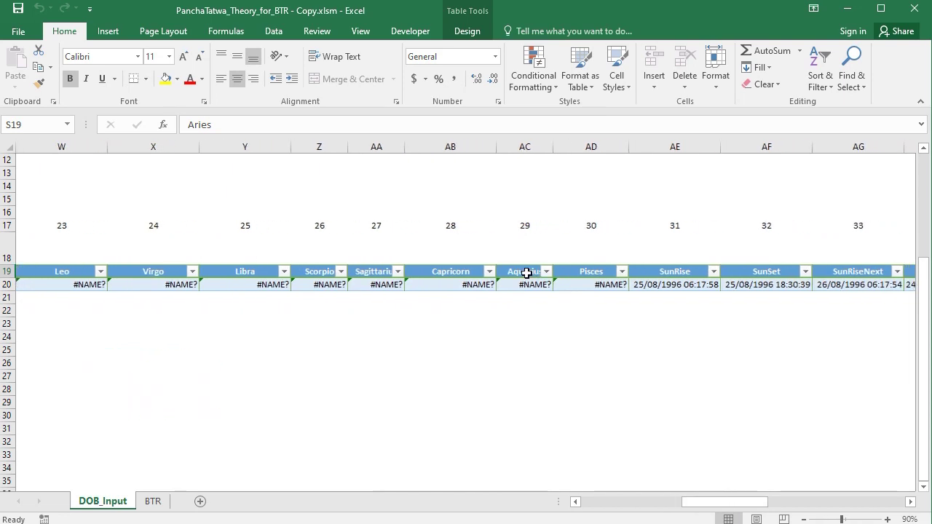
left_click(597, 272)
left_click(446, 285)
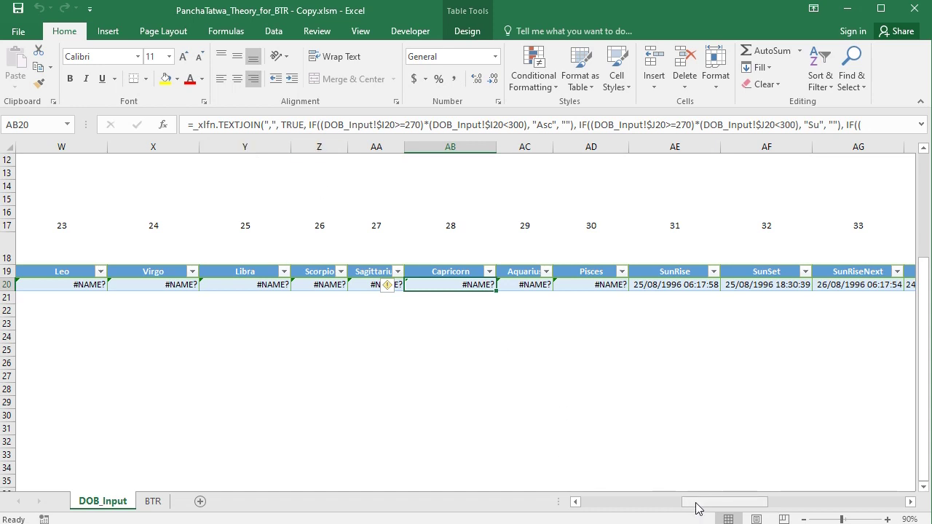
Step: Inspect the Std minutes formula in D9 and the Birth Antara formula in X7 on the BTR sheet
key("ctrl+Page_Down")
left_click(628, 502)
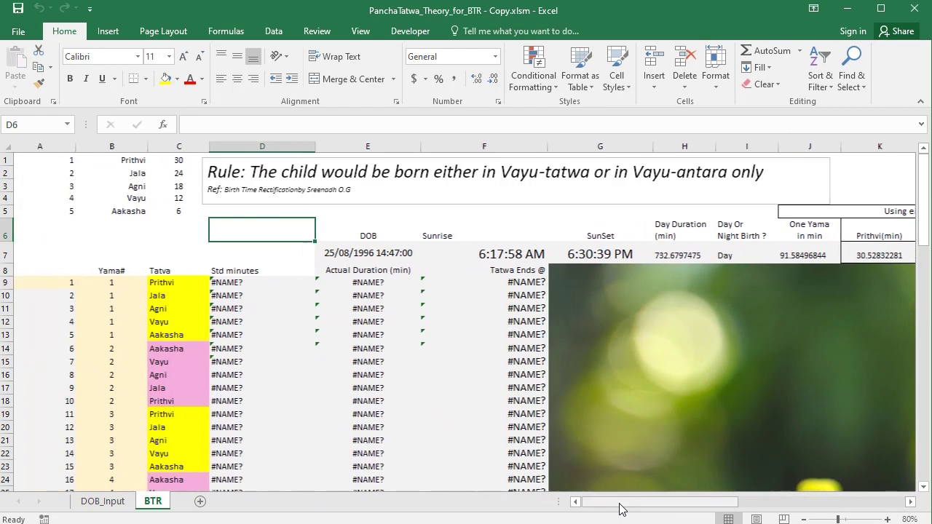
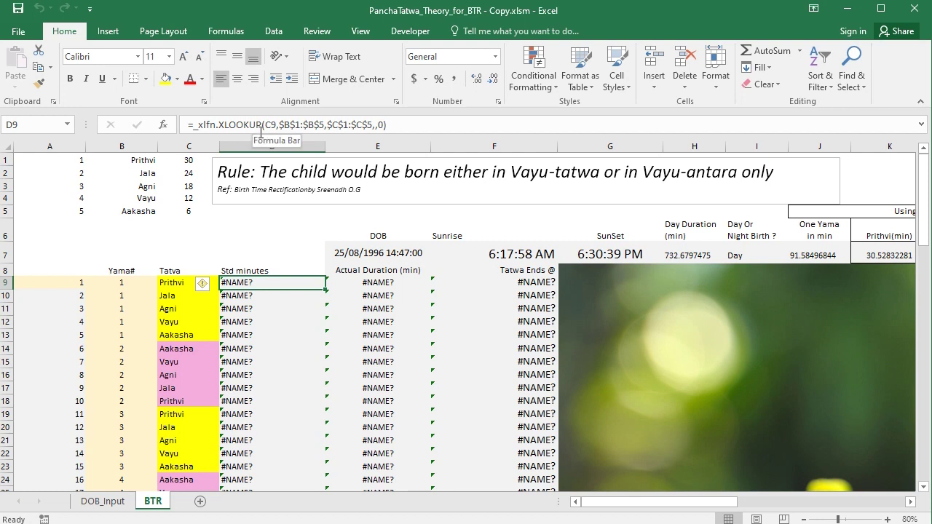
left_click_drag(721, 503, 898, 514)
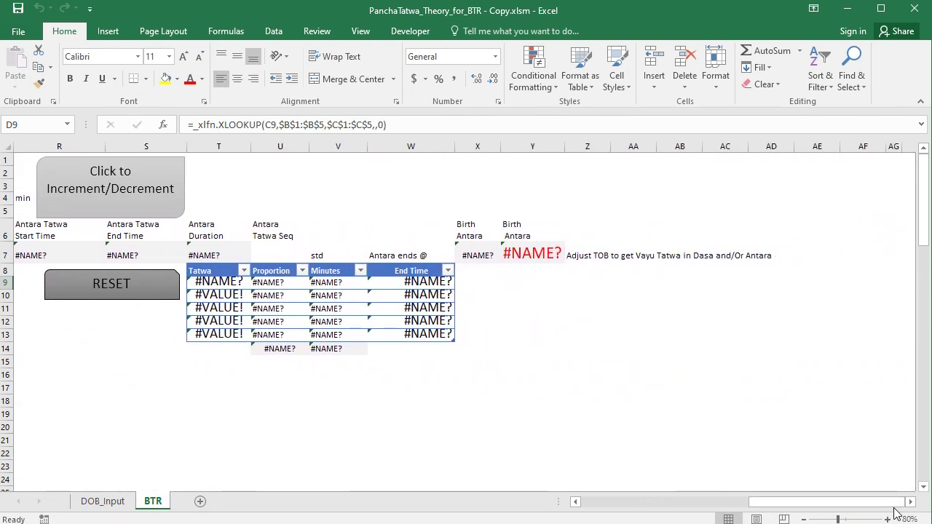
left_click(468, 255)
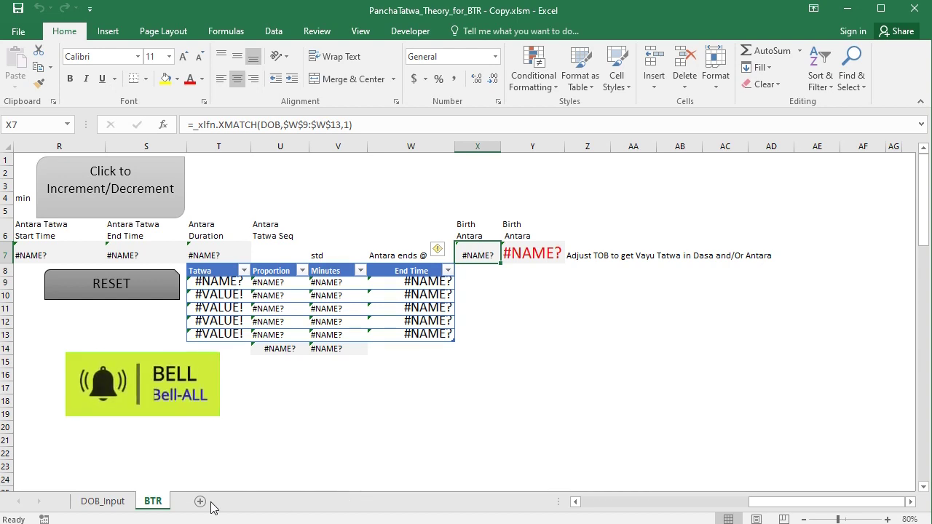
Step: Delete the formulas in the zodiac sign columns Aries to Pisces (S20:AD20) on the DOB_Input sheet
left_click(124, 506)
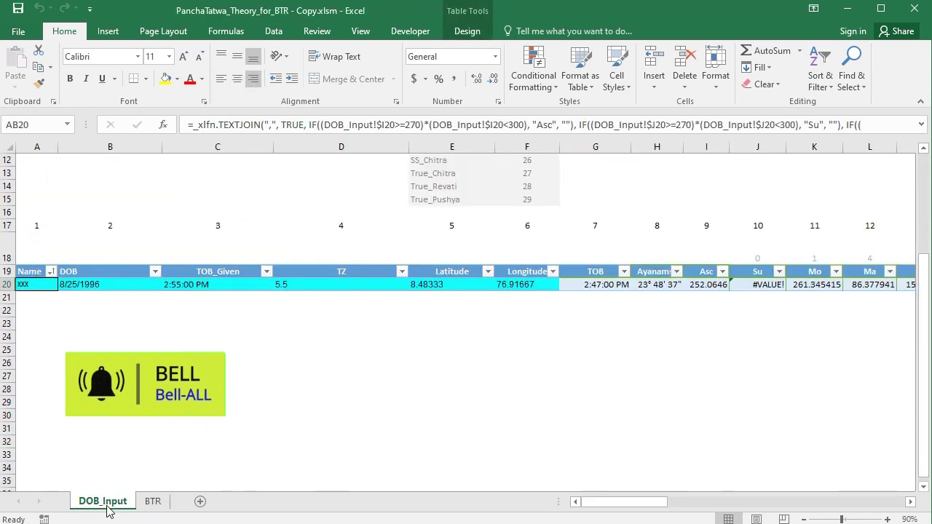
left_click_drag(635, 503, 656, 487)
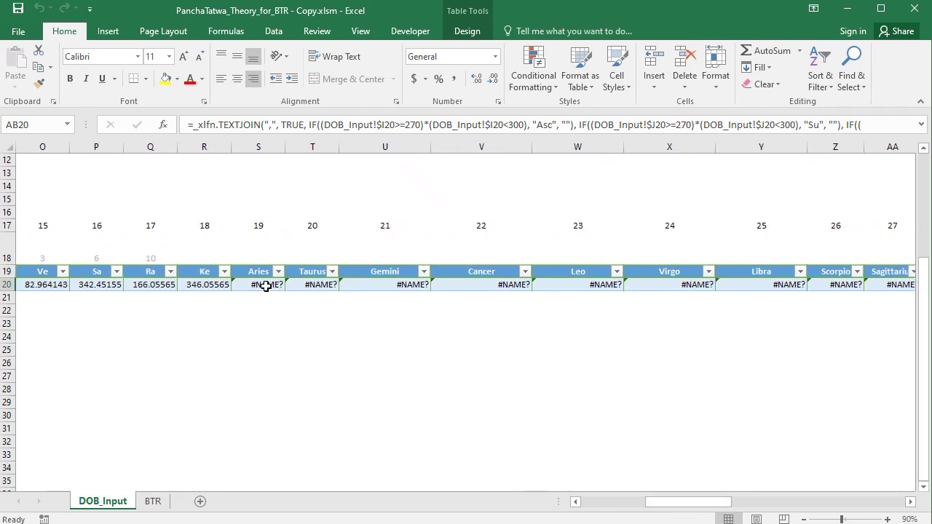
left_click_drag(266, 286, 844, 284)
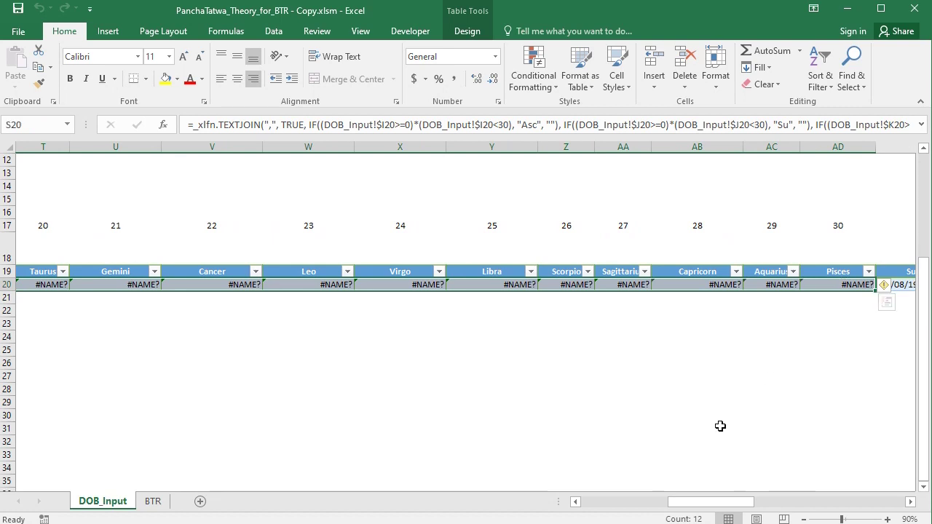
key("Delete")
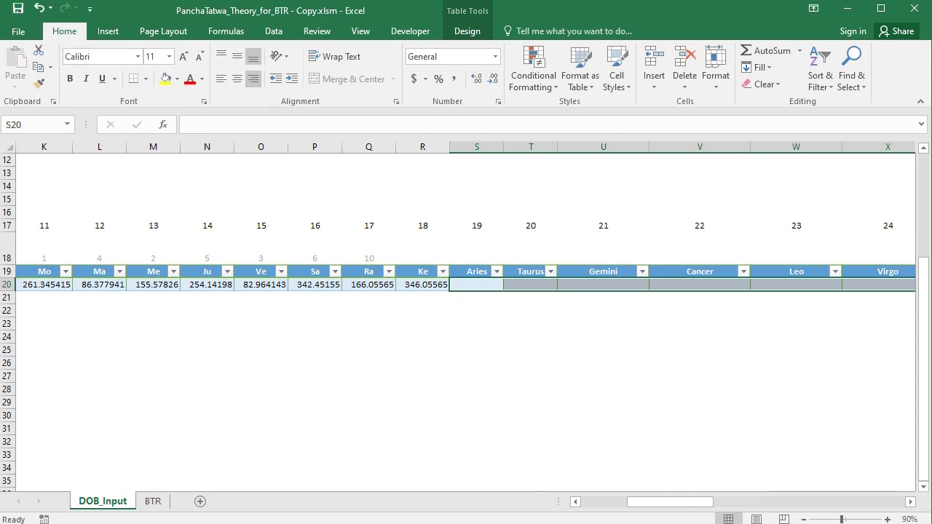
Step: Restart the workbook by closing and reopening it, then clear the automation error and leave the code editor
left_click(915, 9)
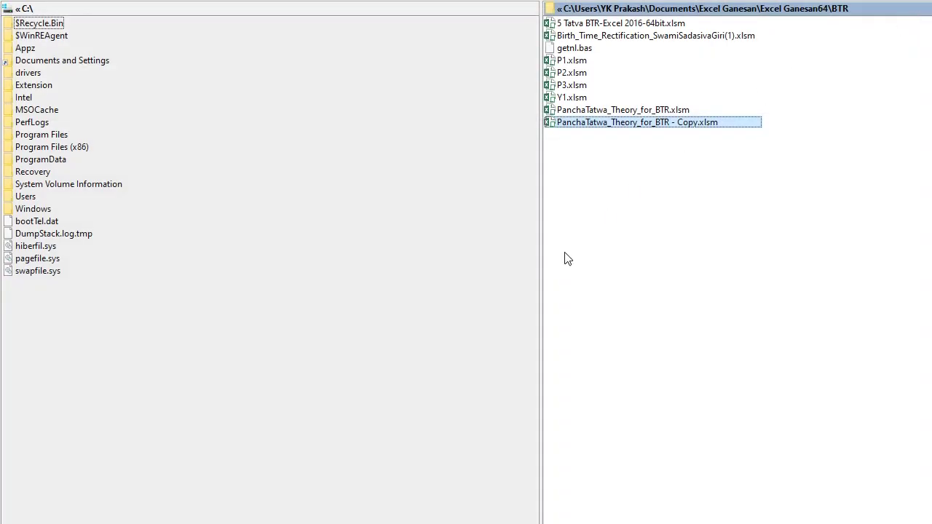
double_click(610, 123)
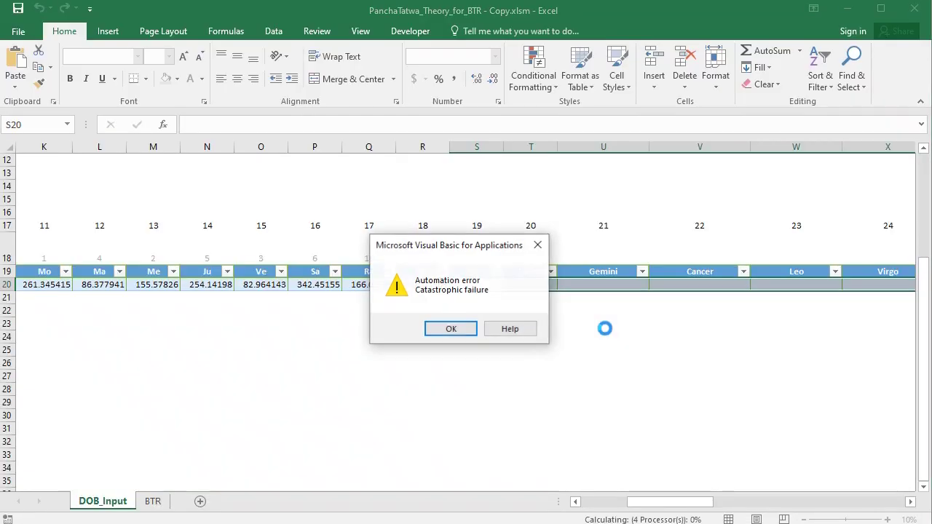
left_click(453, 330)
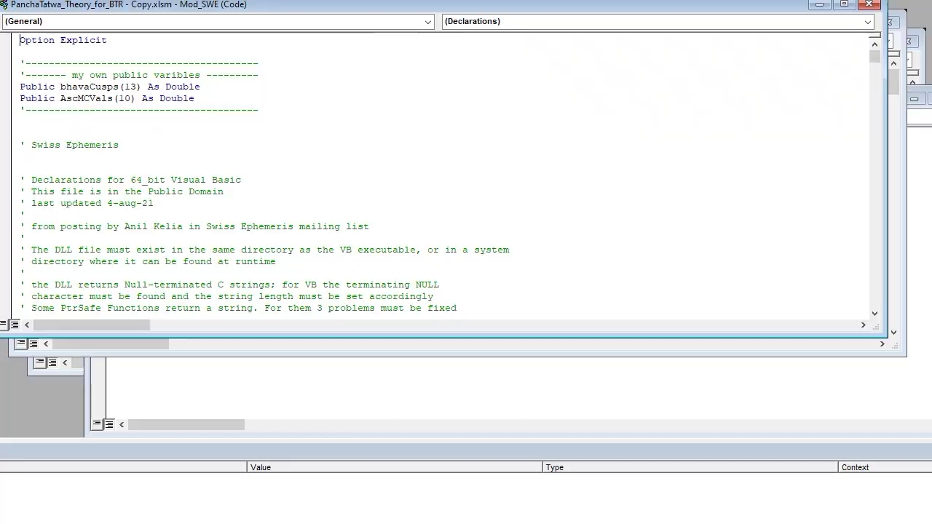
key("alt+F11")
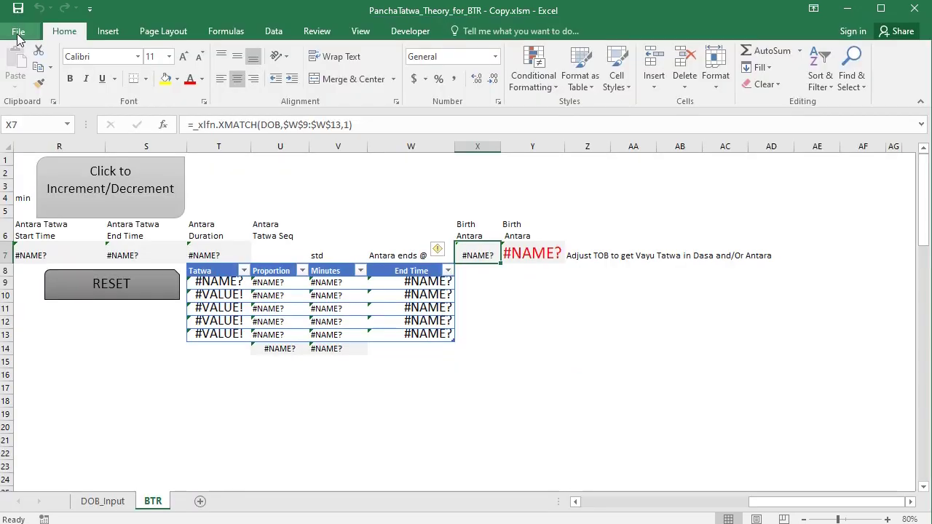
Step: Open the list of available Excel add-ins from the program options and enable ExcelDna.XFunctions Add-In
left_click(18, 32)
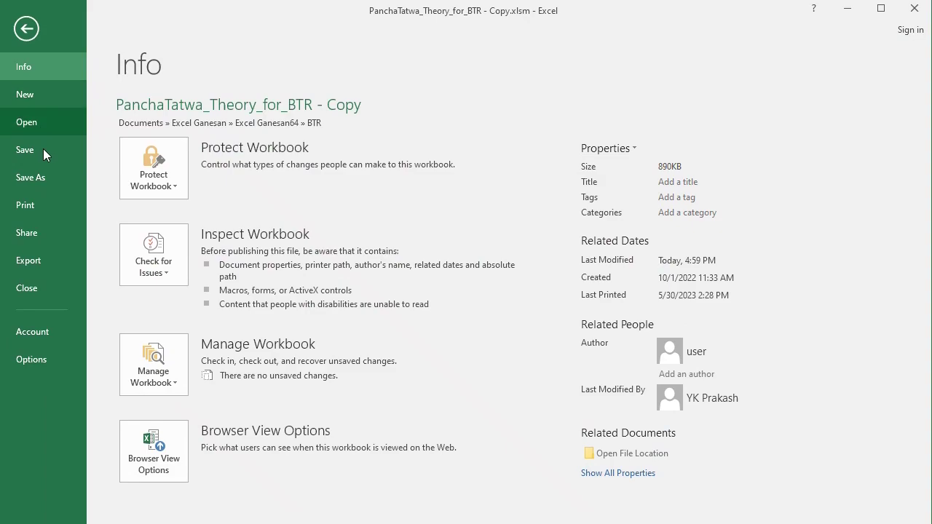
left_click(47, 359)
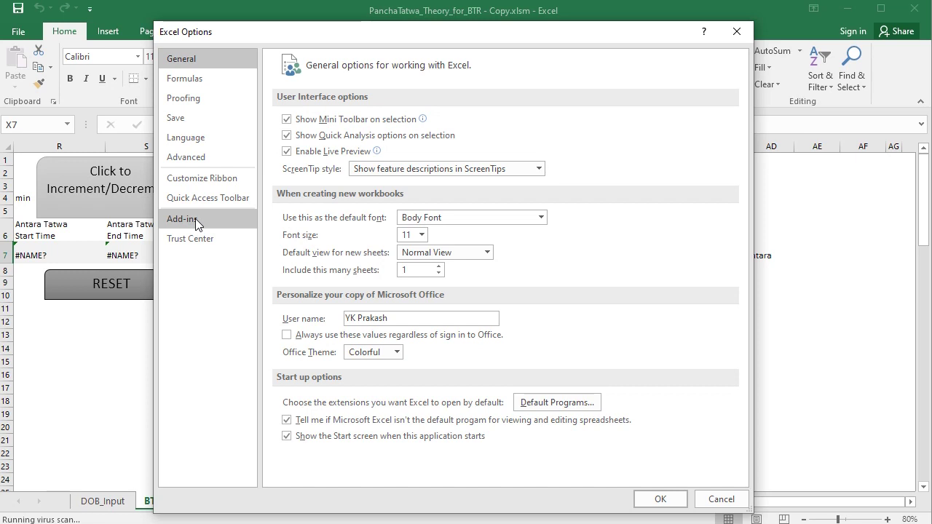
left_click(196, 218)
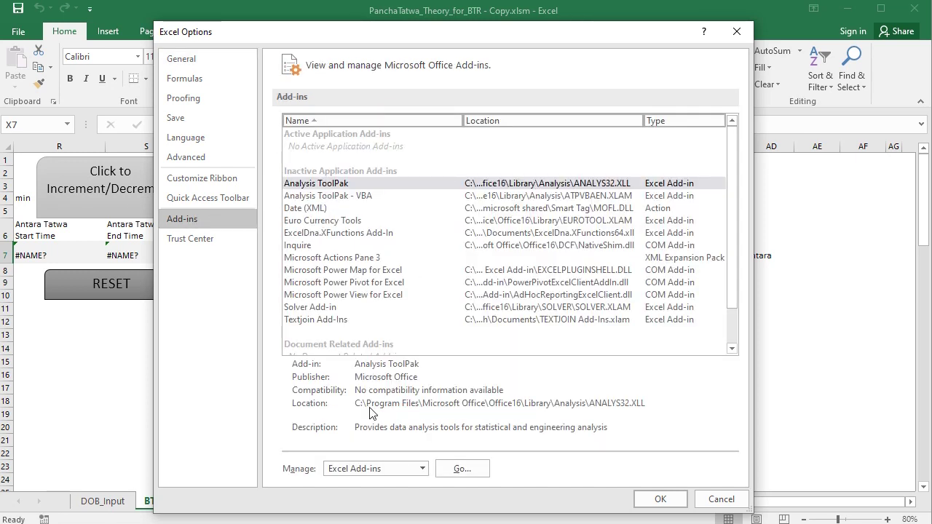
left_click(463, 470)
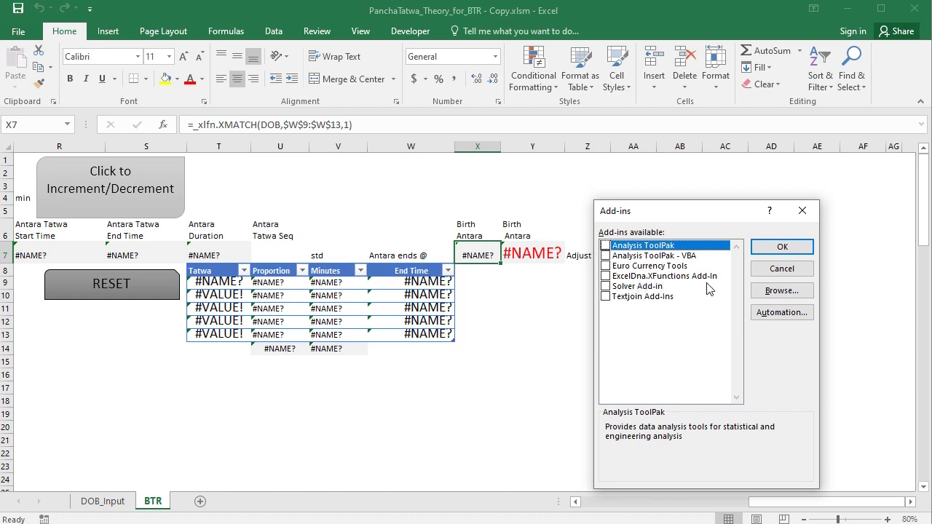
left_click(605, 277)
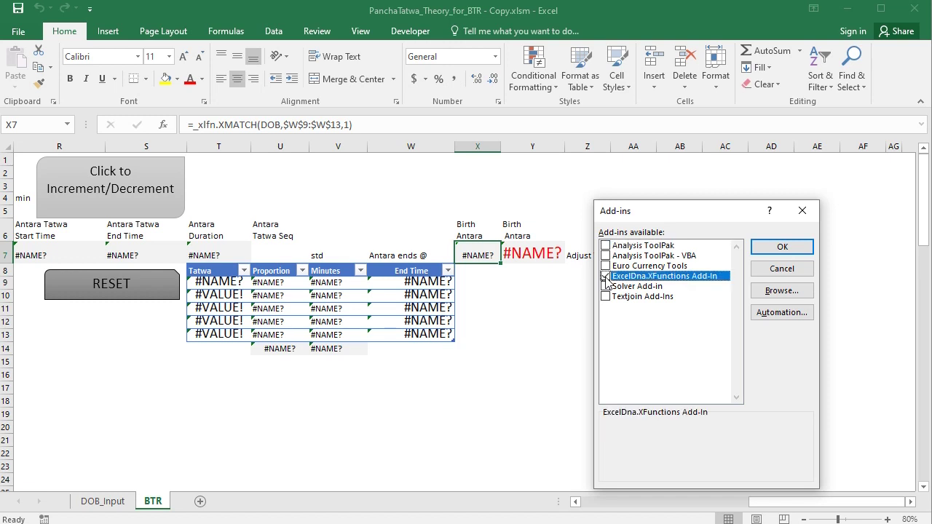
Step: Load ExcelDna.XFunctions64.xll from the Documents folder as an add-in, replace the existing copy, and apply the add-in selection
left_click(799, 292)
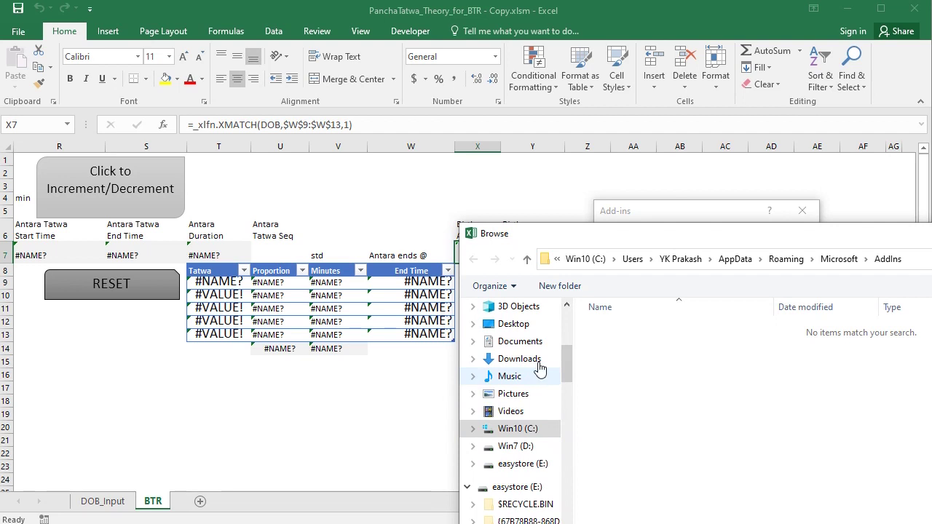
left_click(538, 345)
scroll(531, 349, "down", 2)
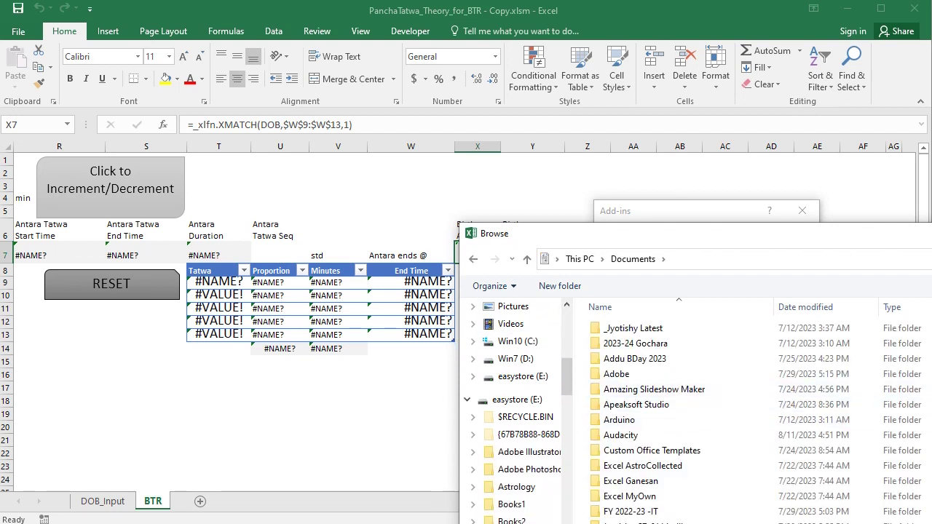
scroll(728, 415, "down", 7)
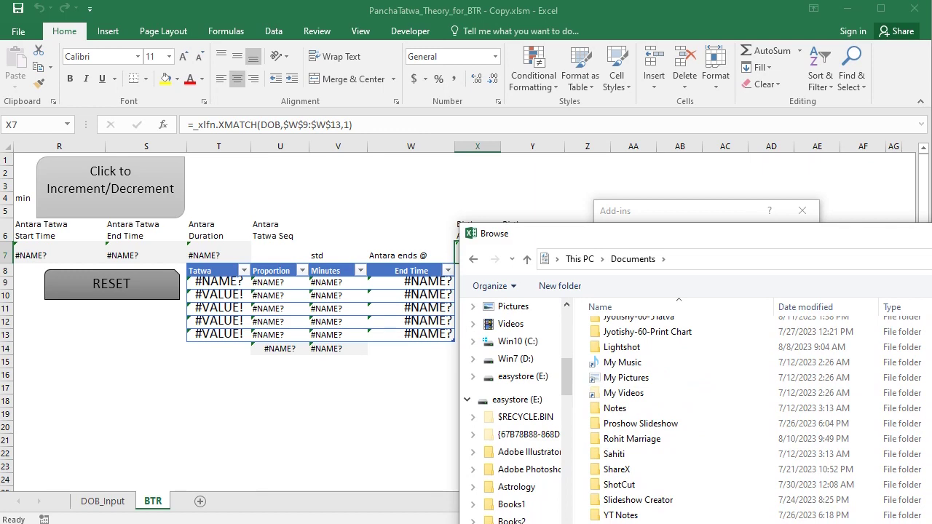
left_click_drag(877, 240, 531, 63)
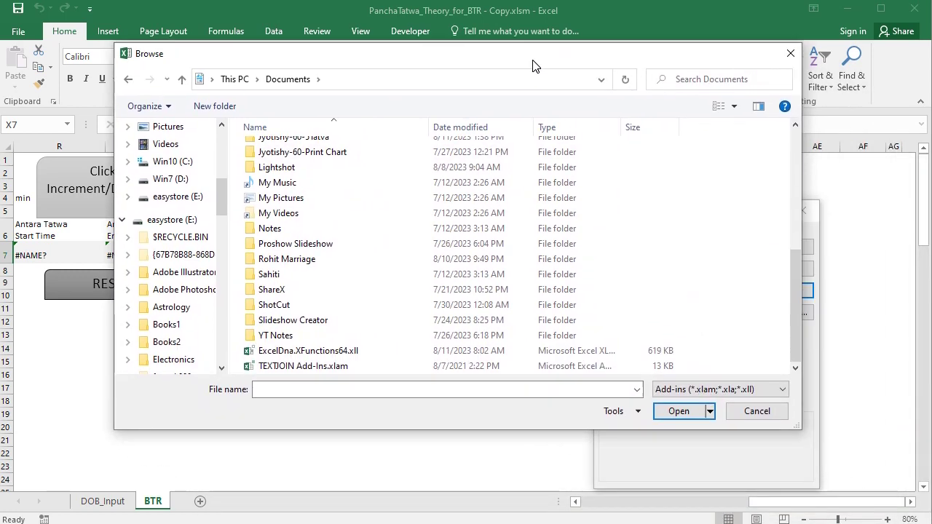
left_click(310, 354)
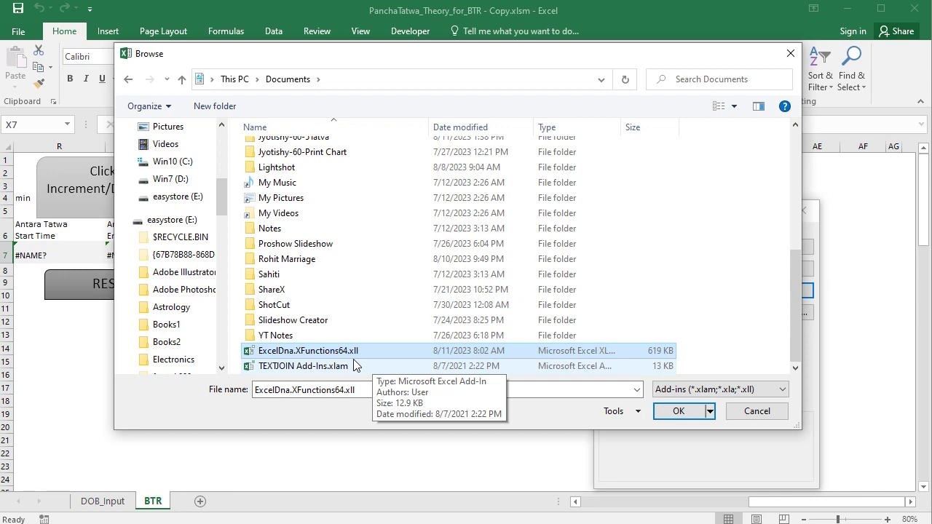
left_click(678, 411)
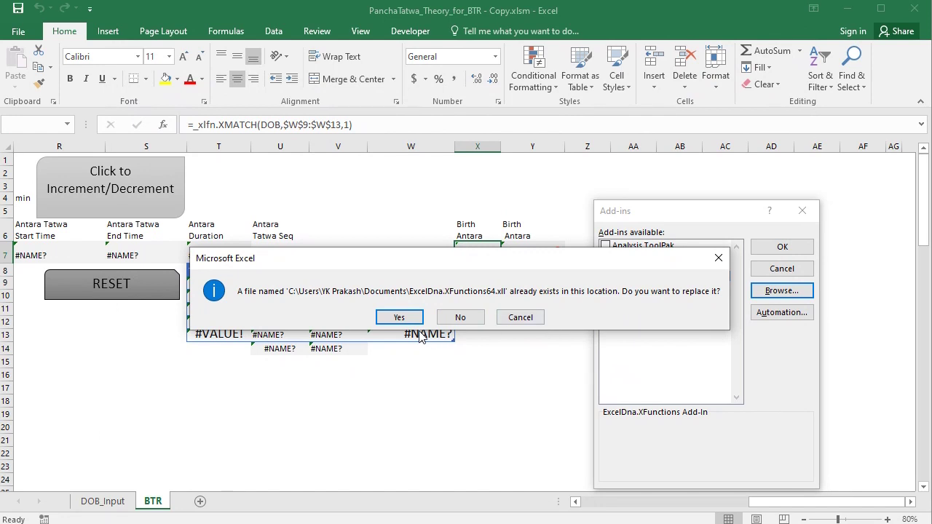
left_click(403, 319)
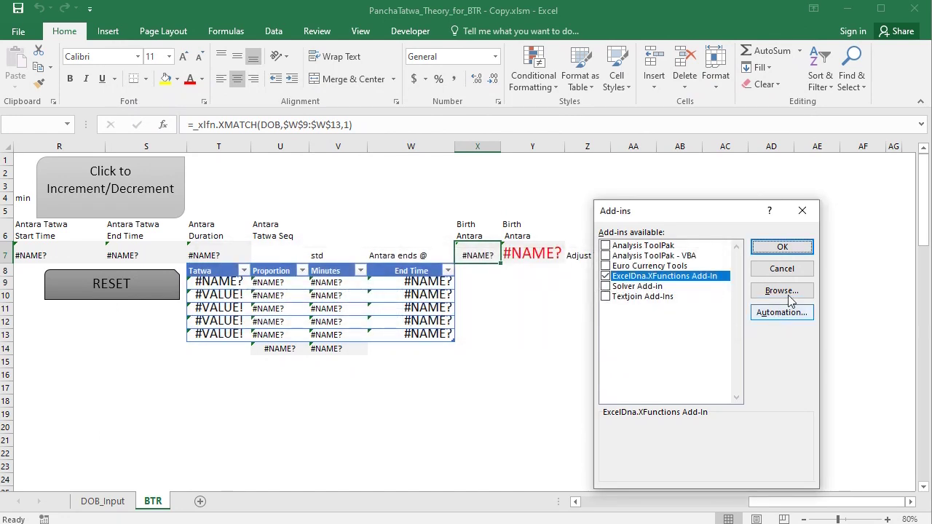
left_click(781, 246)
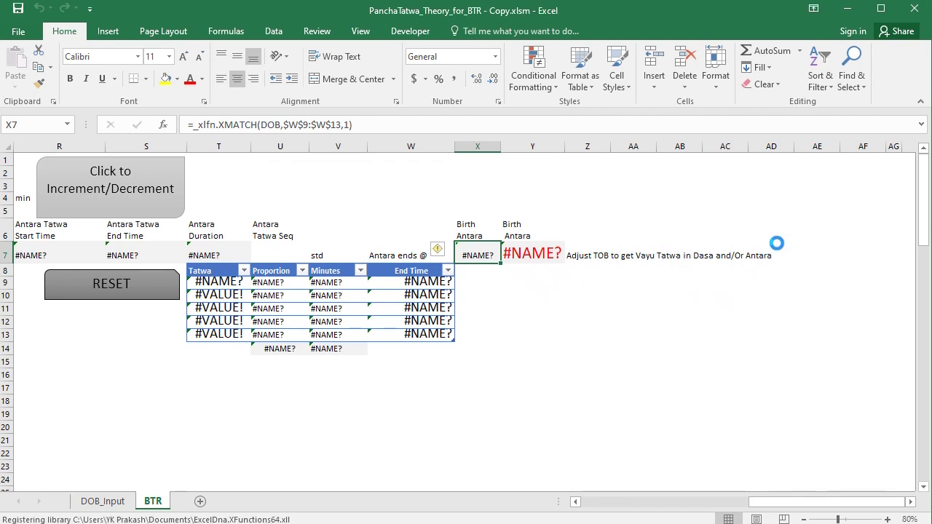
Step: Save and close PanchaTatwa_Theory_for_BTR - Copy.xlsm, then reopen it, dismissing the automation error and leaving the code editor
left_click(917, 10)
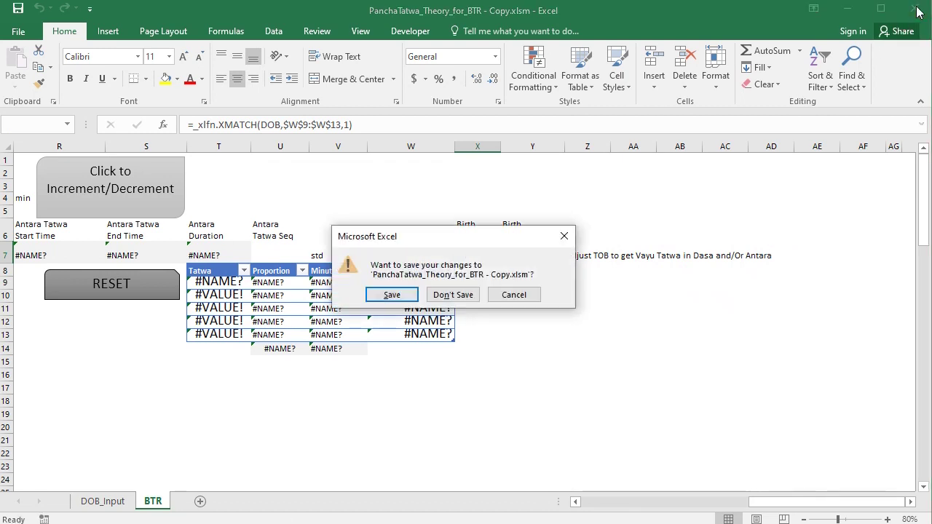
left_click(398, 294)
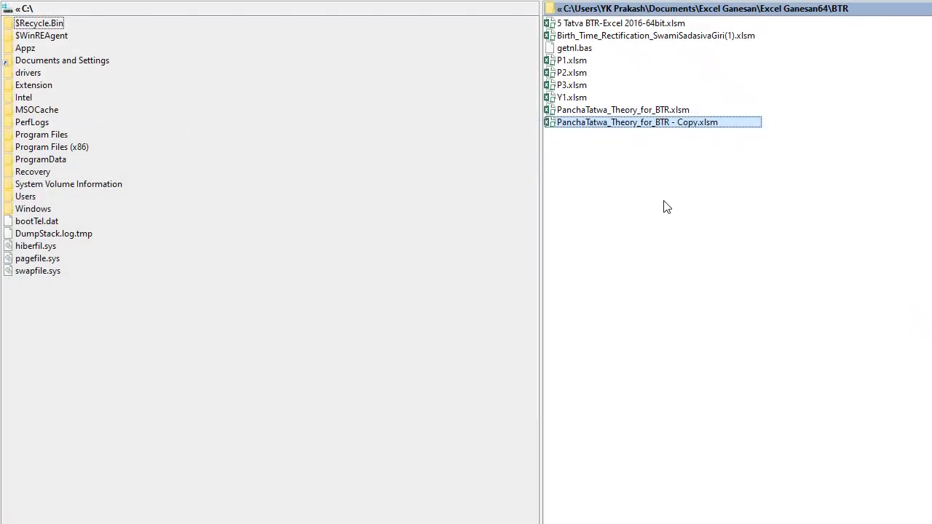
double_click(652, 122)
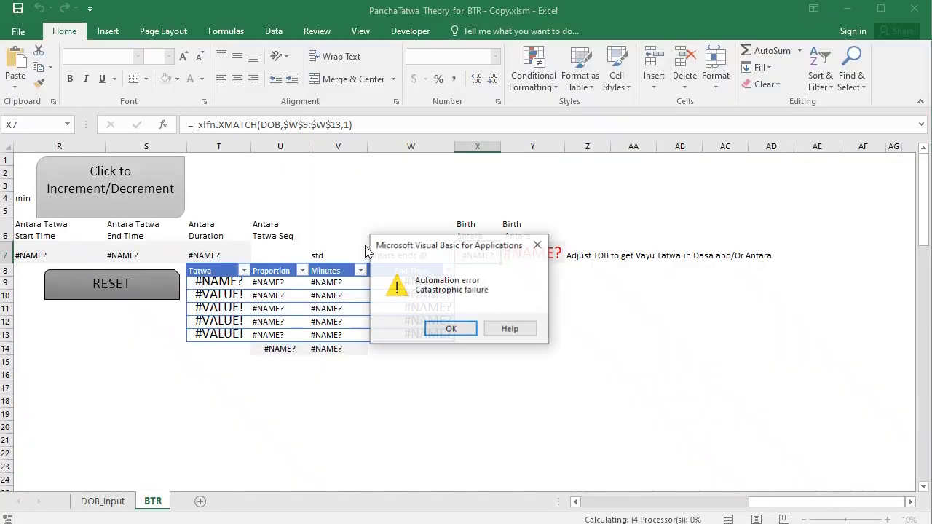
left_click(456, 332)
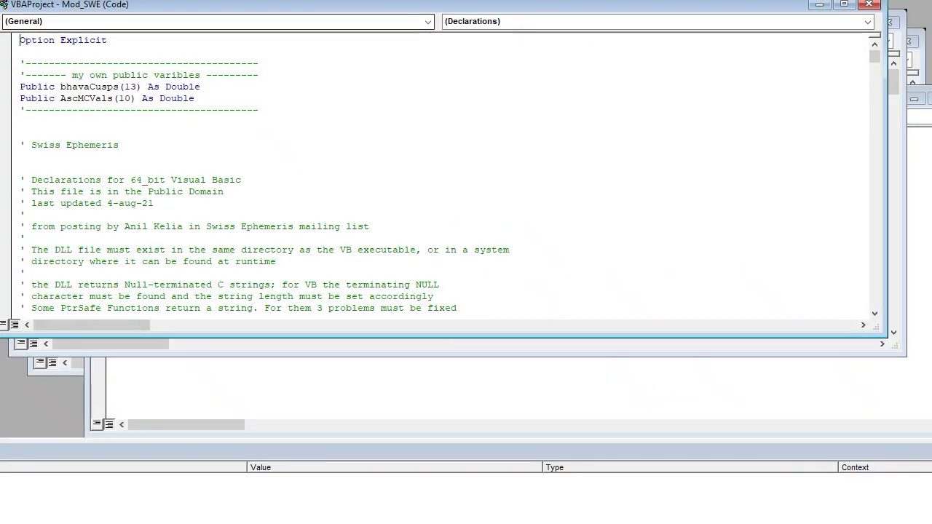
key("alt+F11")
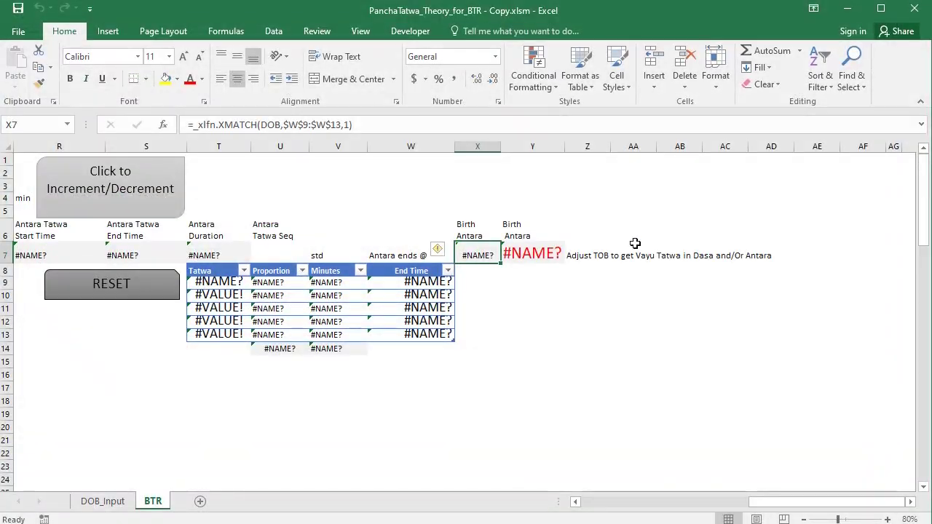
Step: Remove the _xlfn. prefix from the Std minutes formula in D9 on the BTR sheet, leaving =XLOOKUP(C9,$B$1:$B$5,$C$1:$C$5,,0)
left_click(176, 388)
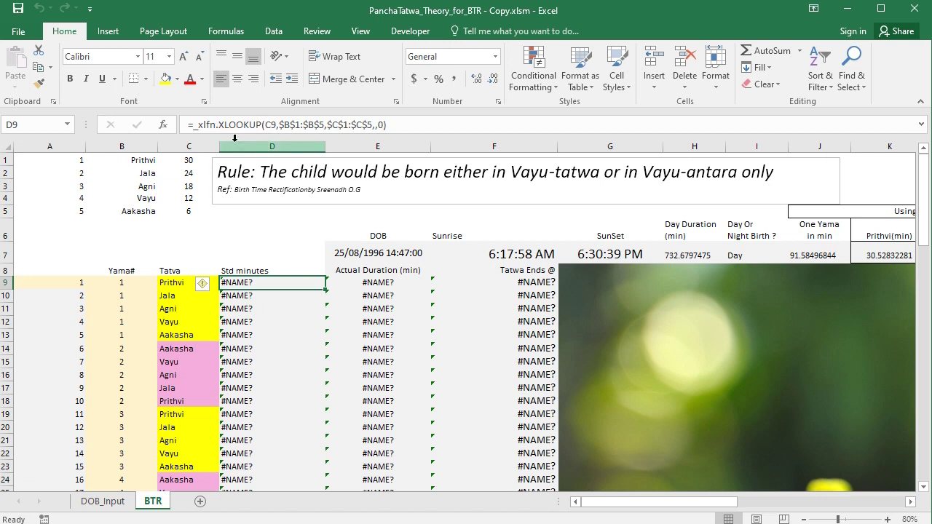
left_click_drag(221, 125, 198, 132)
key("shift+End")
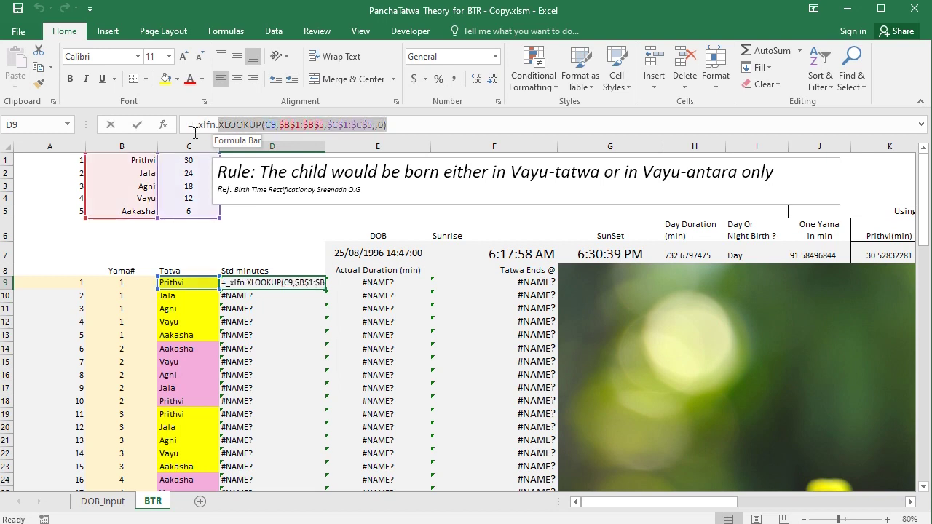
left_click(196, 134)
key("Delete")
key("Delete")
key("Delete")
key("Delete")
key("Delete")
key("Delete")
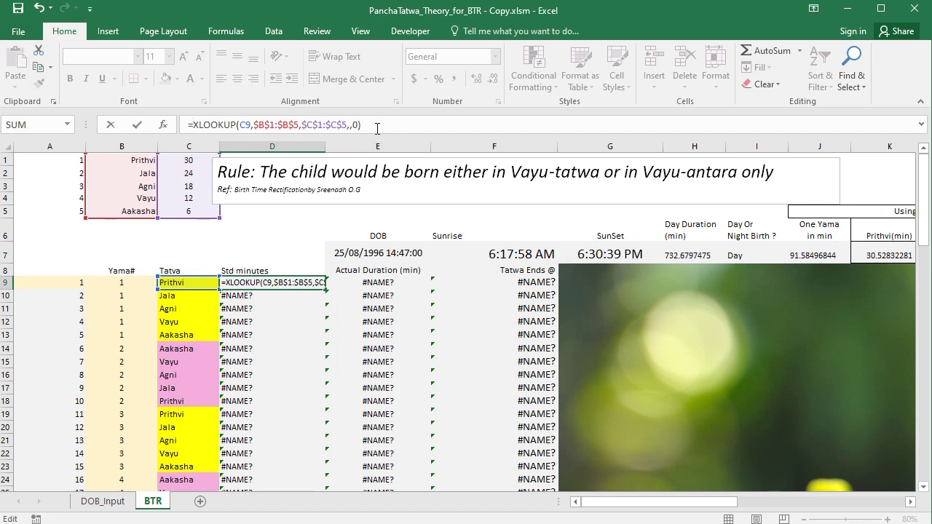
key("Return")
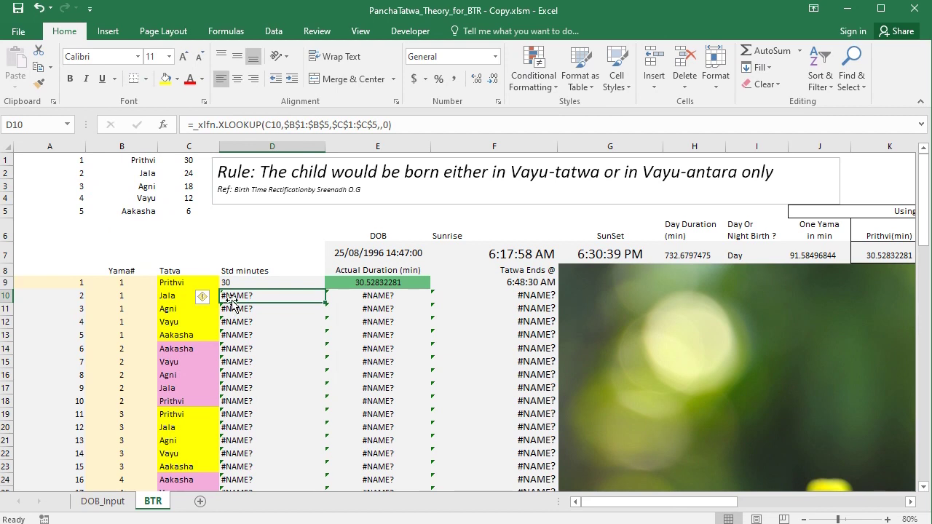
left_click(235, 283)
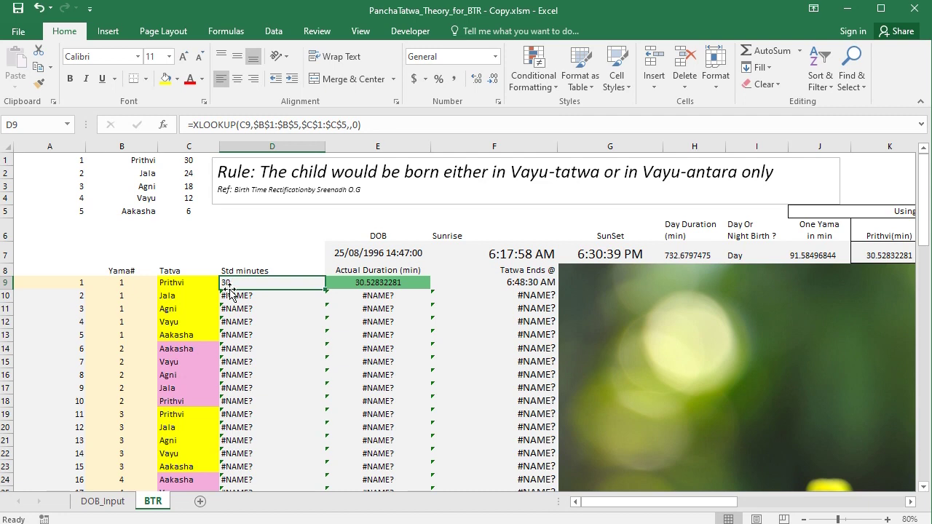
Step: Review the cleared Aries to Pisces columns and the birth data in row 20 on the DOB_Input sheet, and return to BTR
left_click(103, 501)
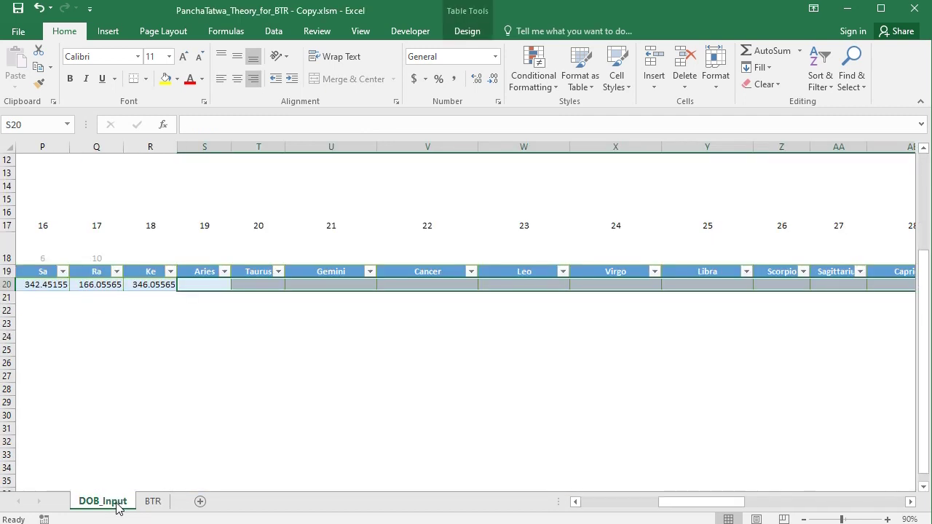
left_click_drag(696, 503, 710, 508)
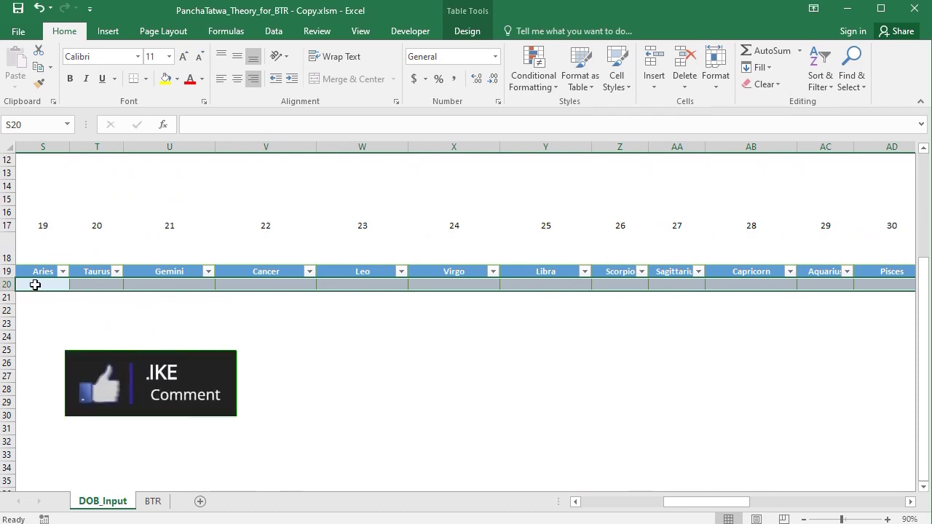
left_click_drag(32, 285, 867, 283)
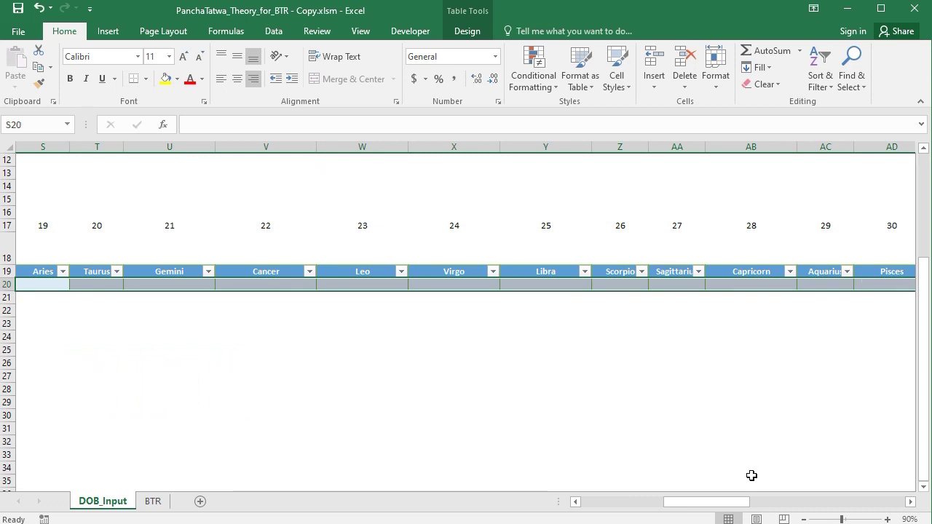
left_click_drag(718, 505, 630, 512)
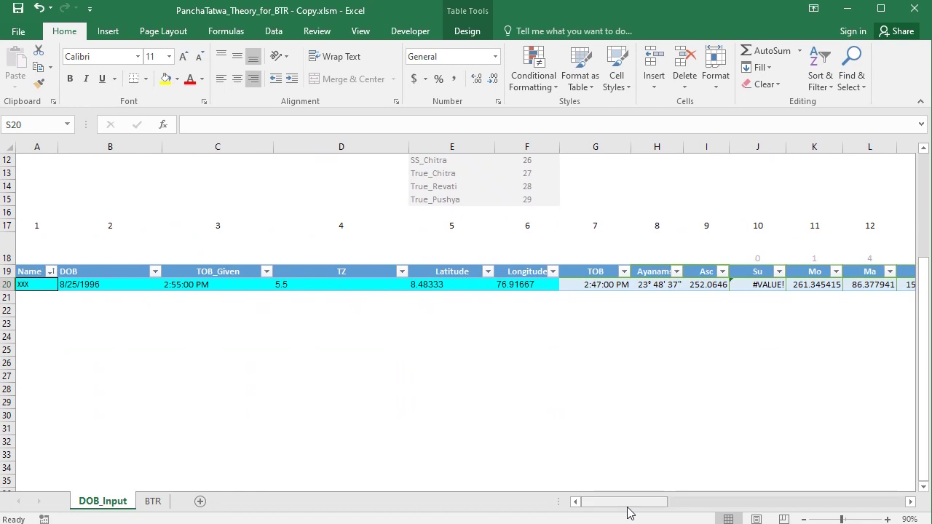
key("ctrl+Page_Down")
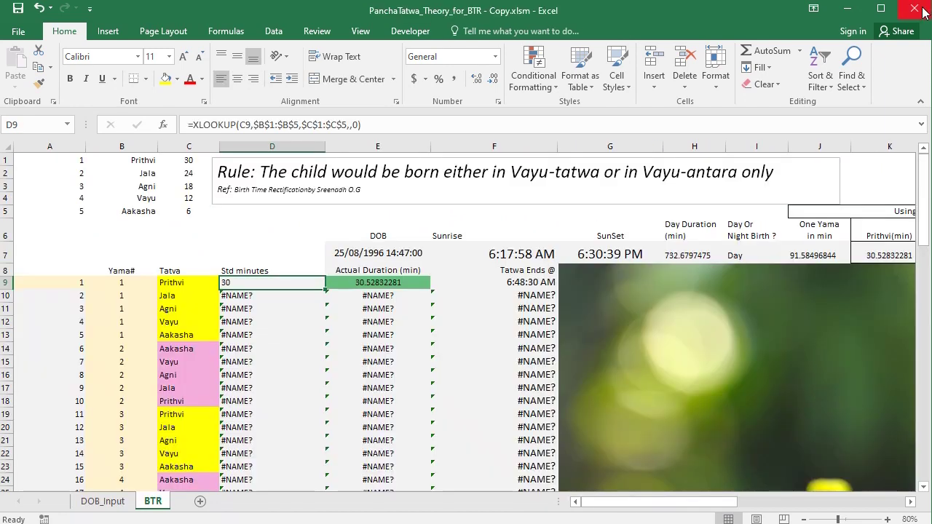
Step: Save and close the workbook copy, then open 5 Tatva BTR-Excel 2016-64bit.xlsm
left_click(922, 9)
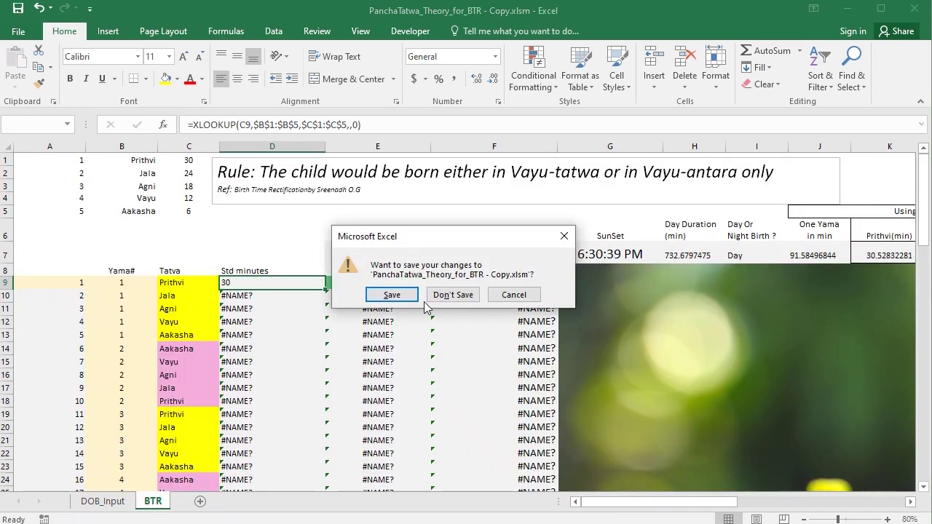
left_click(391, 295)
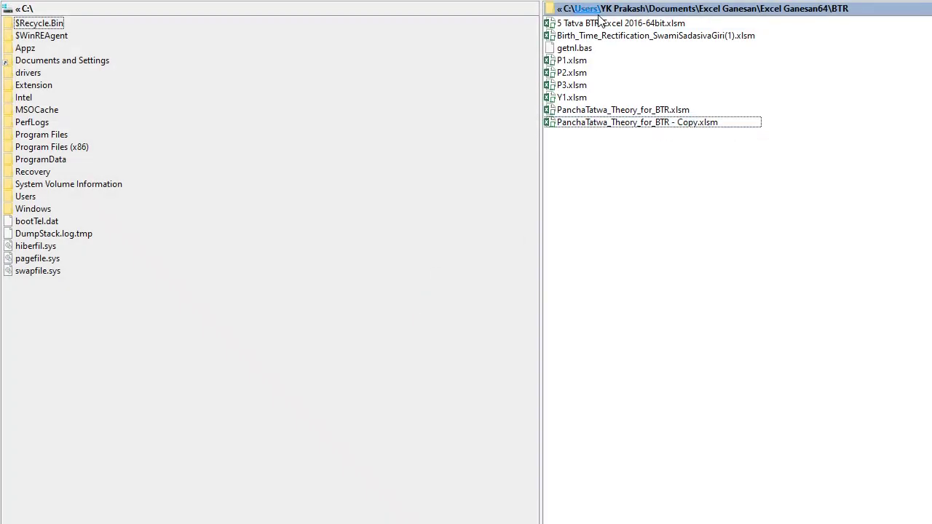
double_click(596, 23)
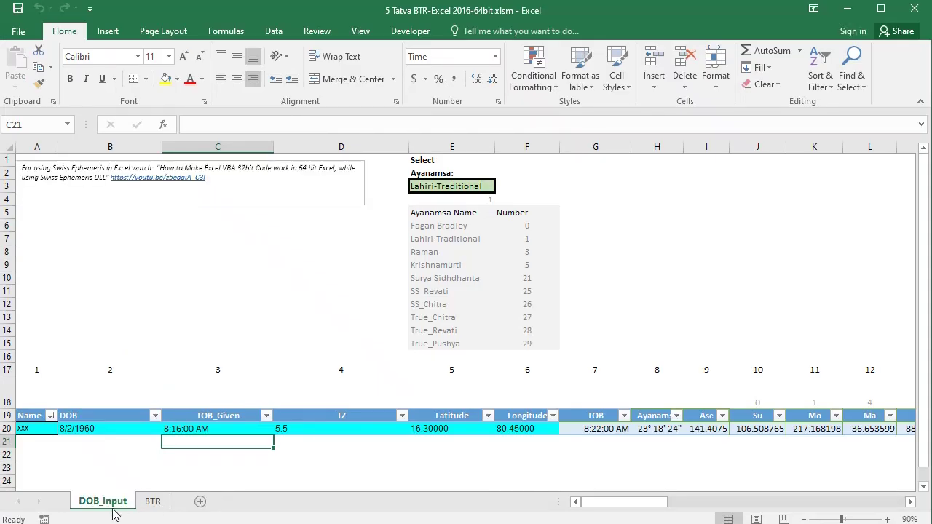
Step: Inspect the Std minutes formulas in D9 to D13 on the BTR sheet
left_click(152, 501)
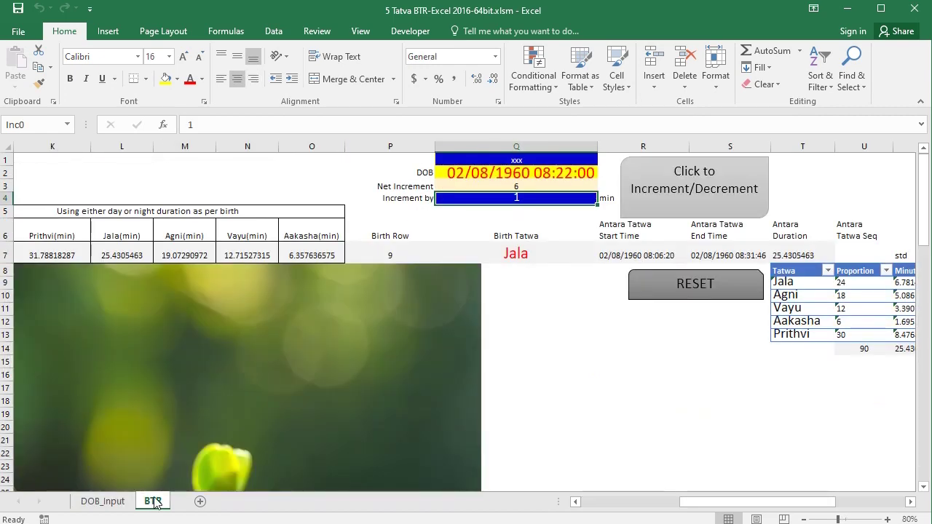
left_click_drag(735, 502, 579, 452)
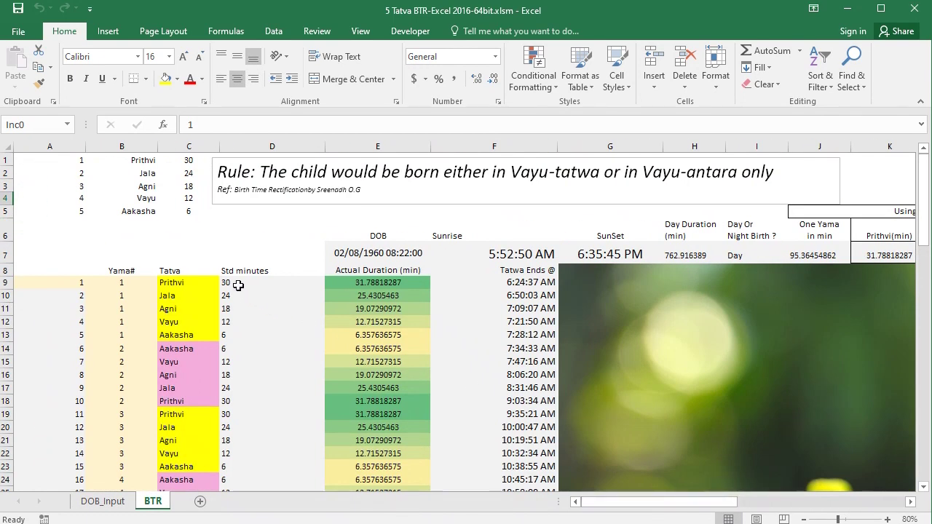
left_click(238, 285)
left_click(239, 309)
left_click(236, 322)
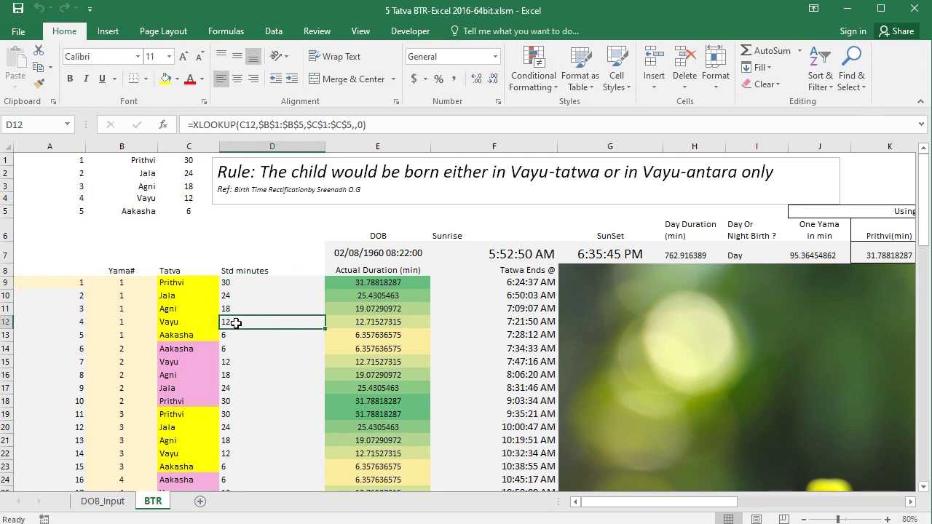
left_click(228, 338)
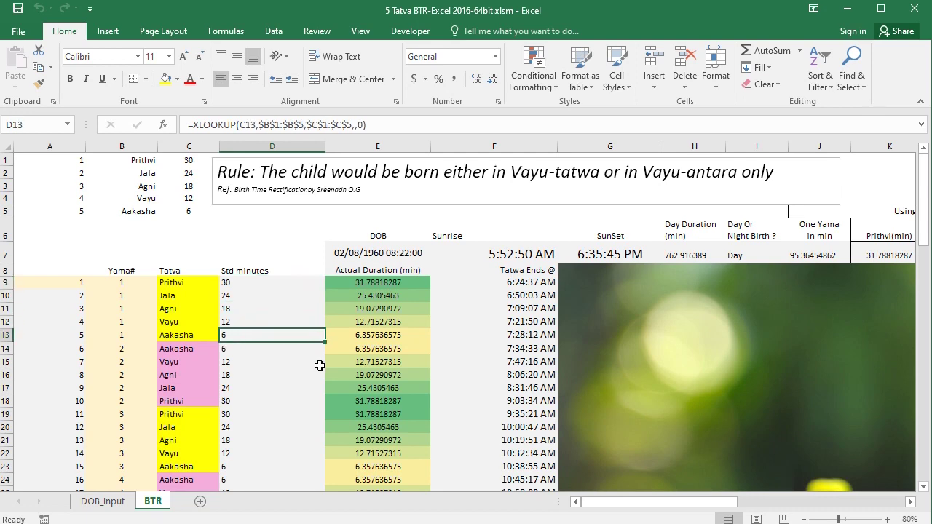
Step: Inspect the XMATCH formula in X7 on the BTR sheet and check that the ExcelDna.XFunctions add-in is active
left_click_drag(718, 504, 886, 504)
left_click(478, 256)
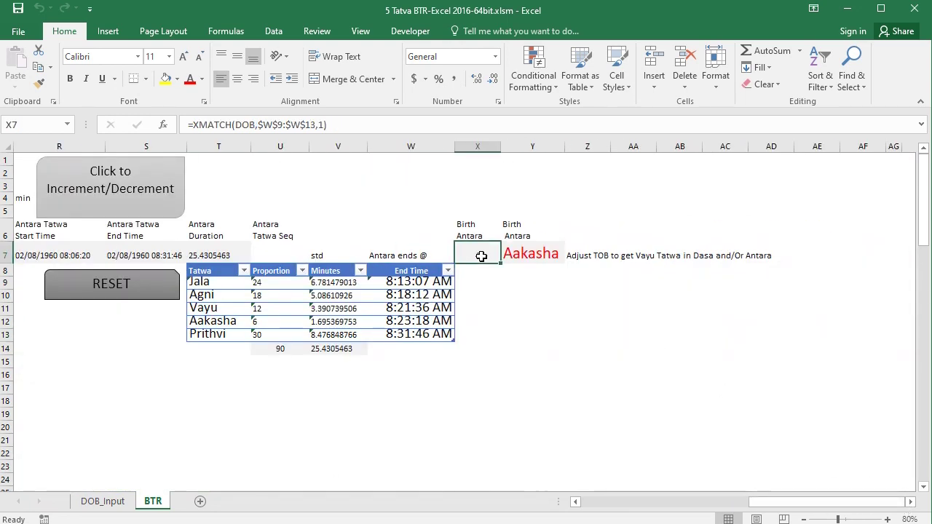
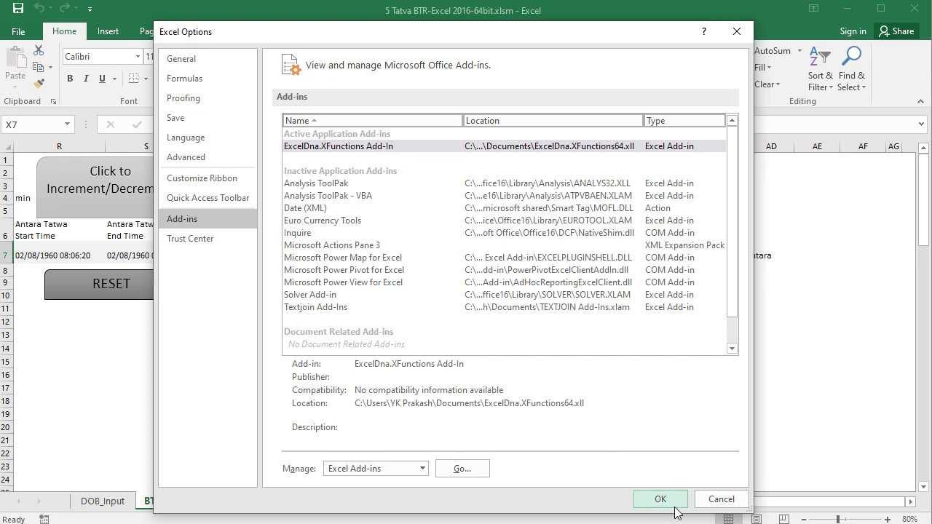
left_click(665, 502)
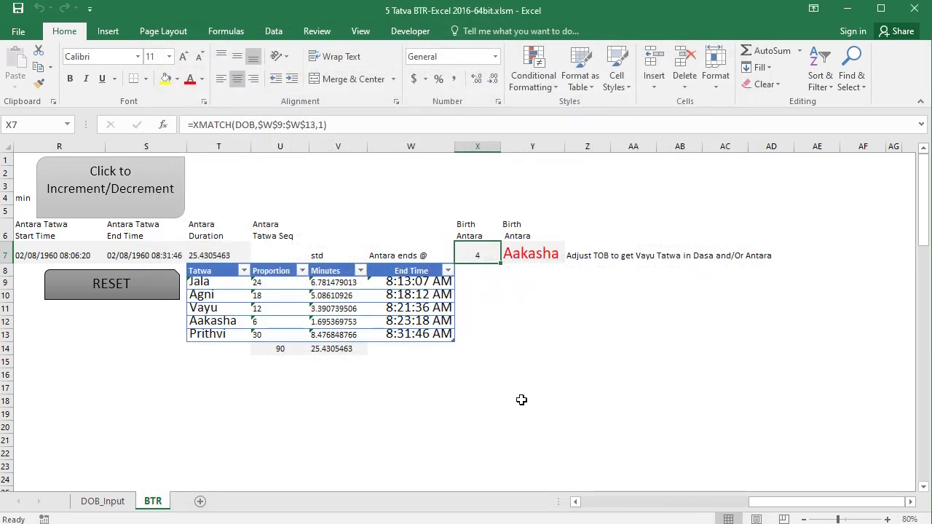
Step: Set the minute increment in Q4 to -1 and run the Increment/Decrement macro four times to lower the birth time to 08:18:00
left_click_drag(697, 502, 790, 509)
left_click(98, 199)
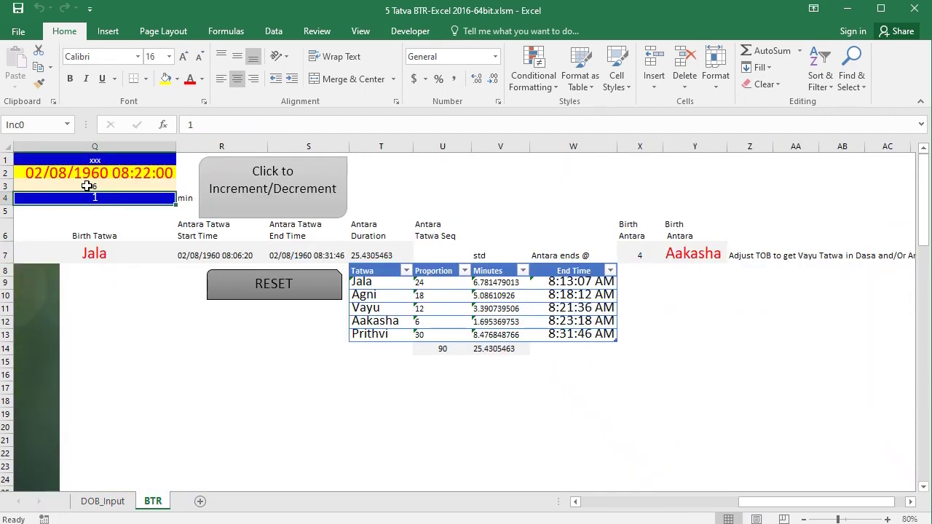
left_click(188, 125)
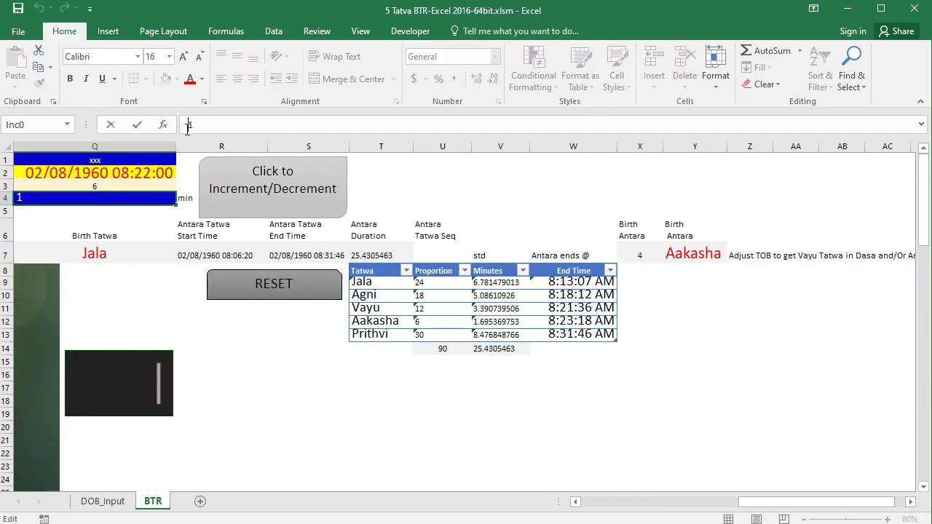
type("-")
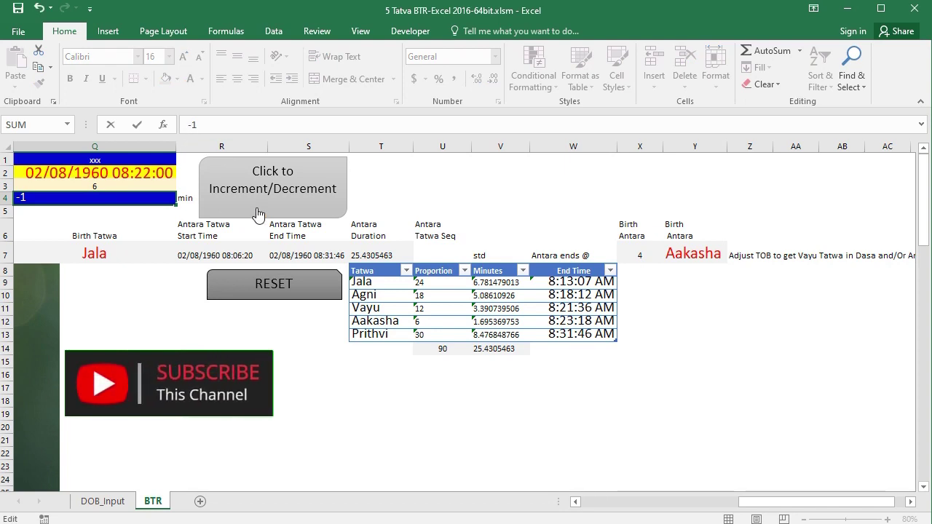
left_click(243, 188)
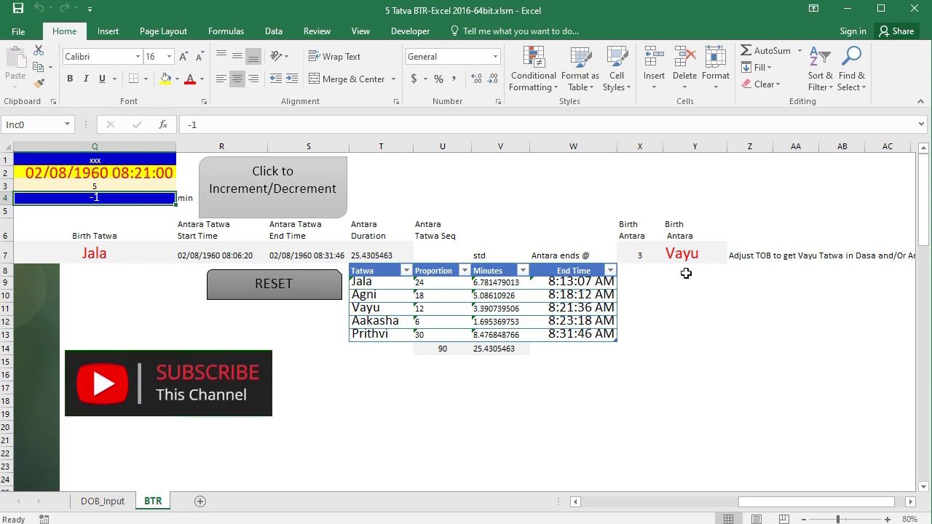
left_click(256, 192)
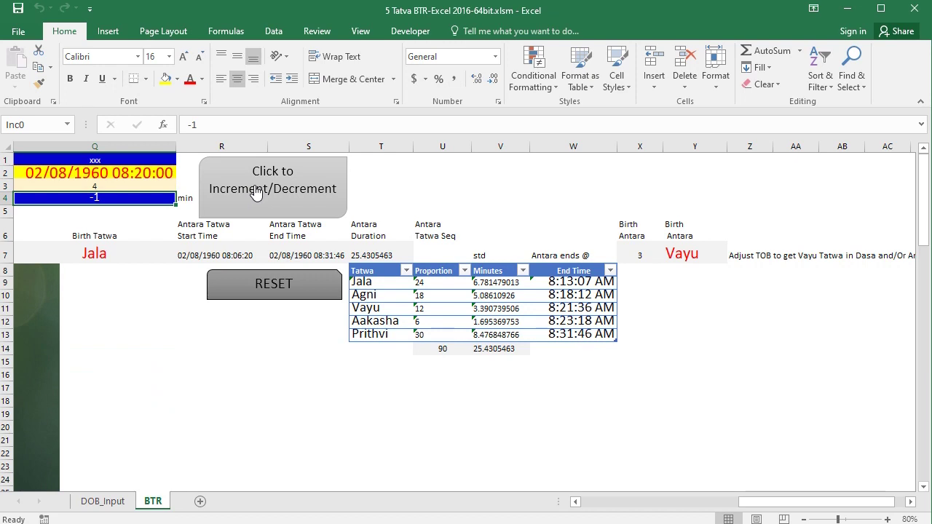
left_click(256, 192)
left_click(256, 192)
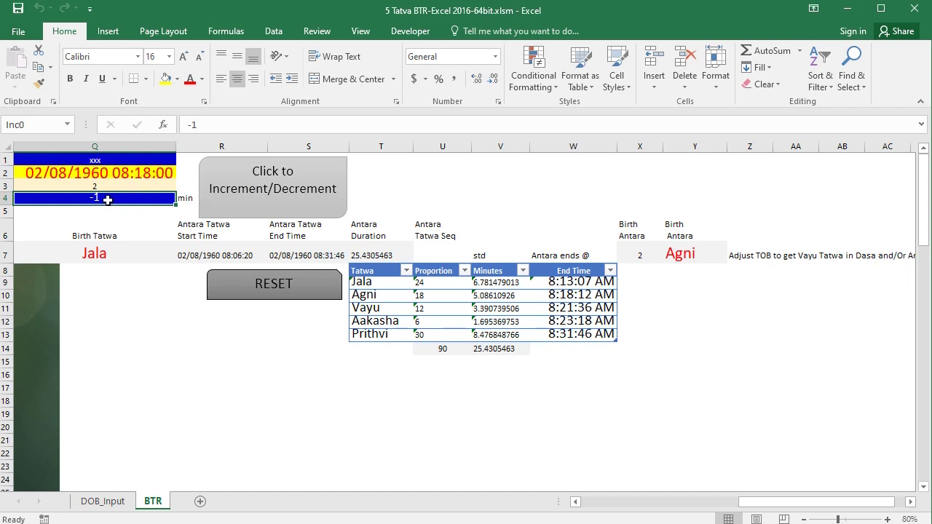
Step: Set the minute increment in Q4 to 1 and run the Increment/Decrement macro four times to raise the birth time to 08:22:00
double_click(211, 126)
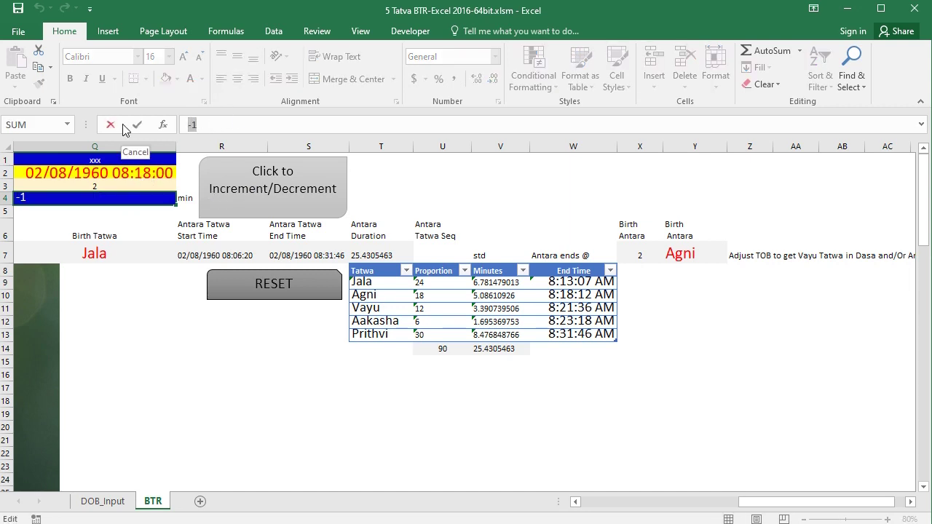
left_click(123, 126)
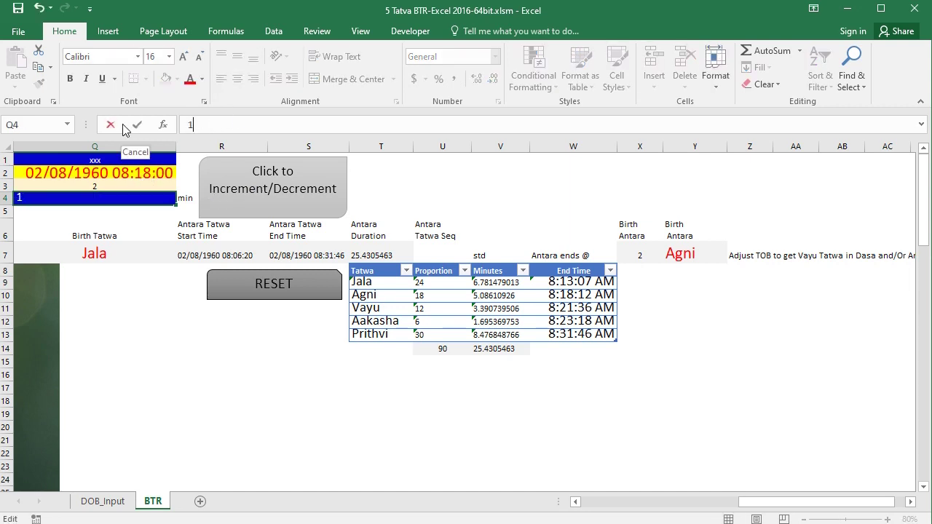
left_click(272, 195)
left_click(274, 194)
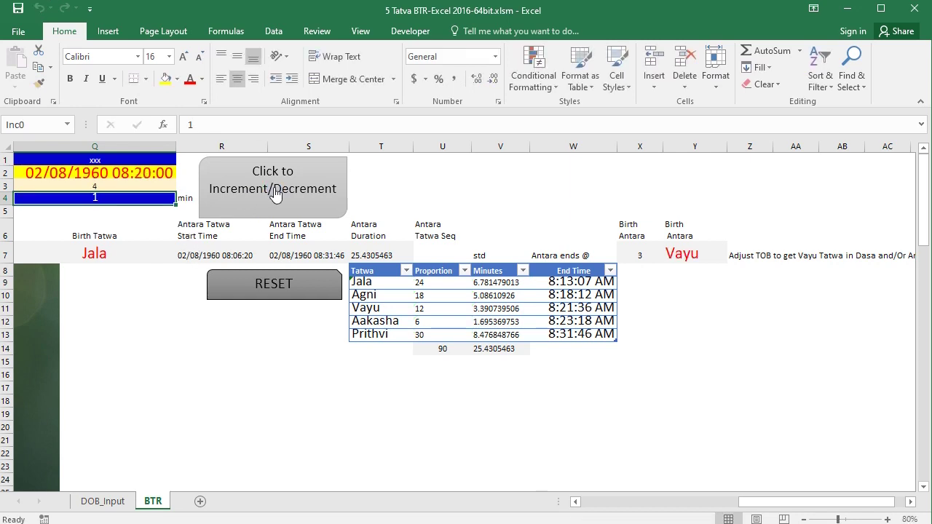
left_click(273, 193)
left_click(274, 193)
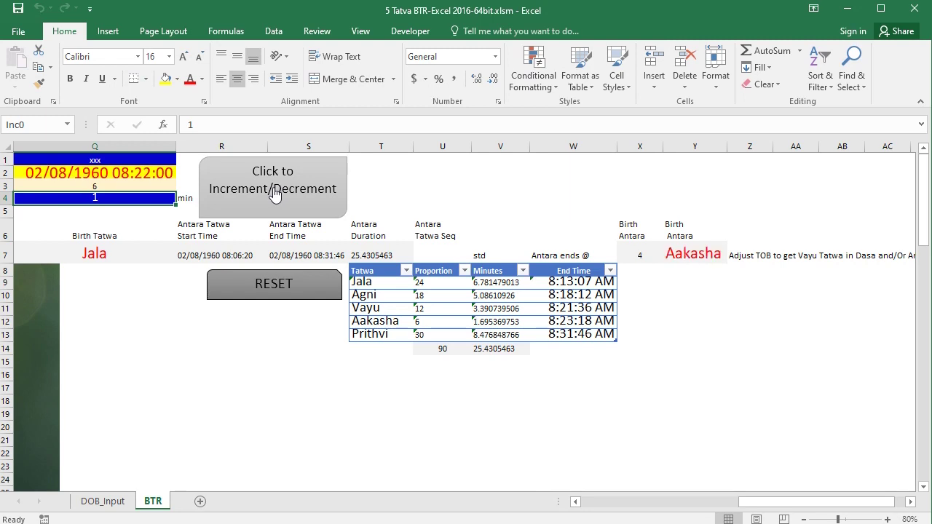